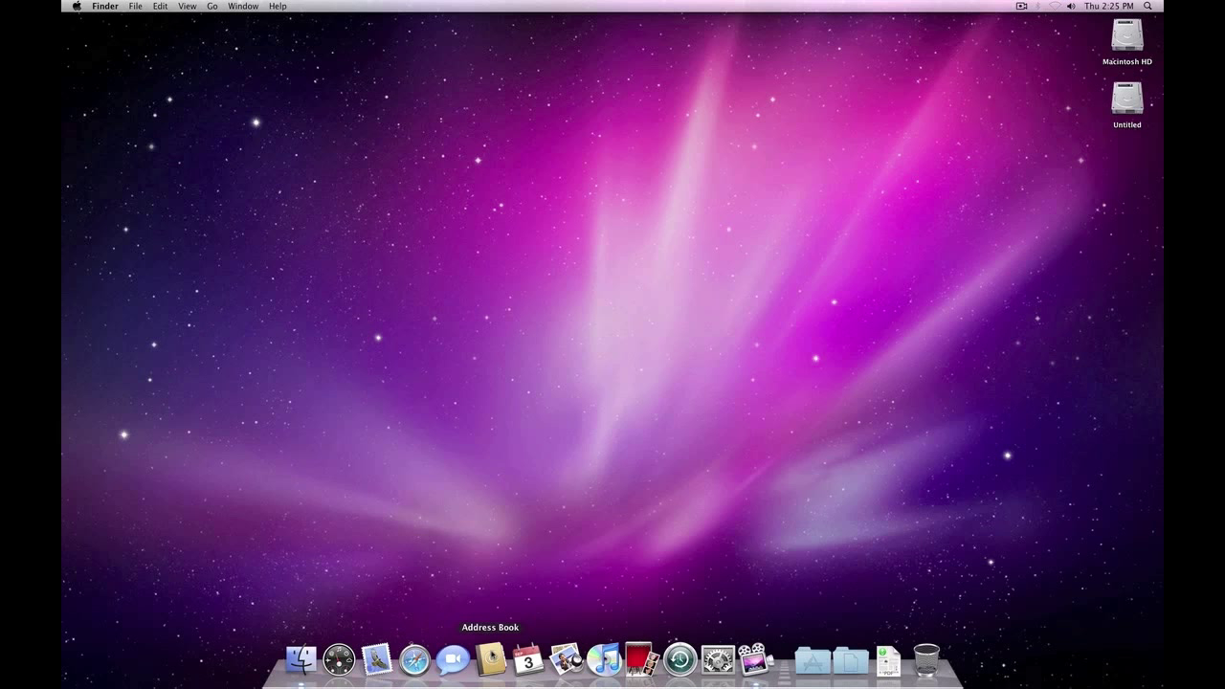
# Step: Launch the calendar app from the Dock, reposition and enlarge its window, then quit it
pyautogui.click(380, 656)
pyautogui.click(528, 658)
pyautogui.moveTo(597, 63); pyautogui.dragTo(309, 75)
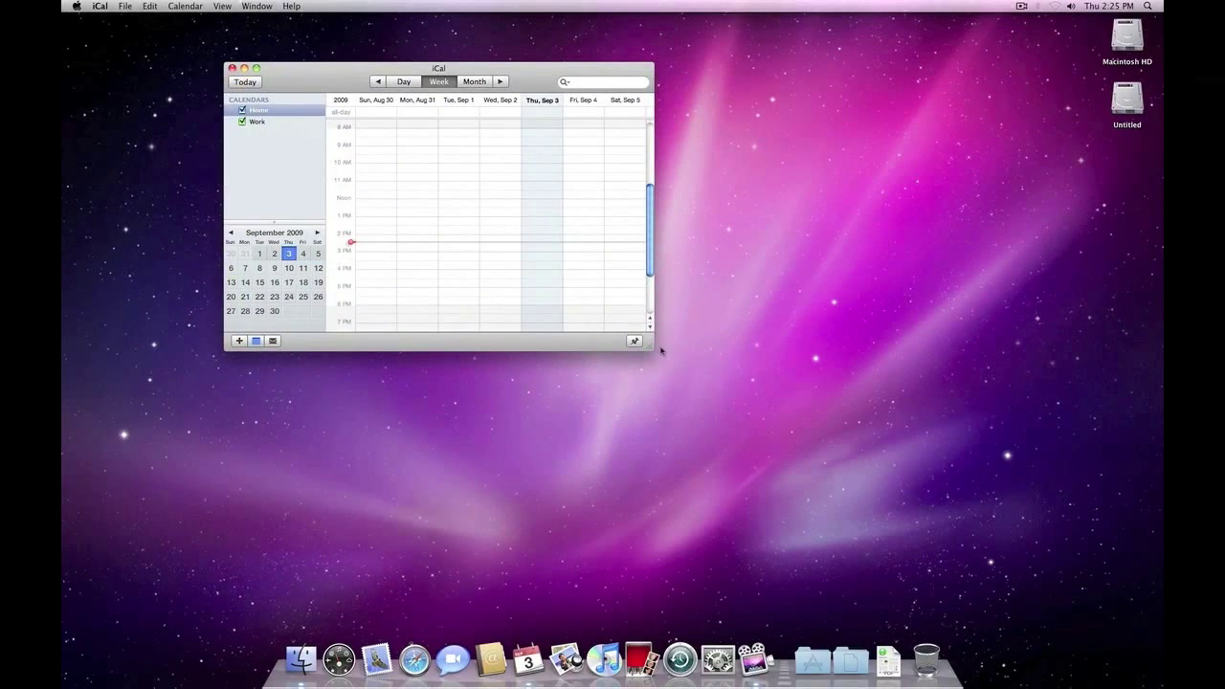
pyautogui.moveTo(653, 348); pyautogui.dragTo(915, 502)
pyautogui.moveTo(681, 61); pyautogui.dragTo(715, 67)
pyautogui.click(99, 6)
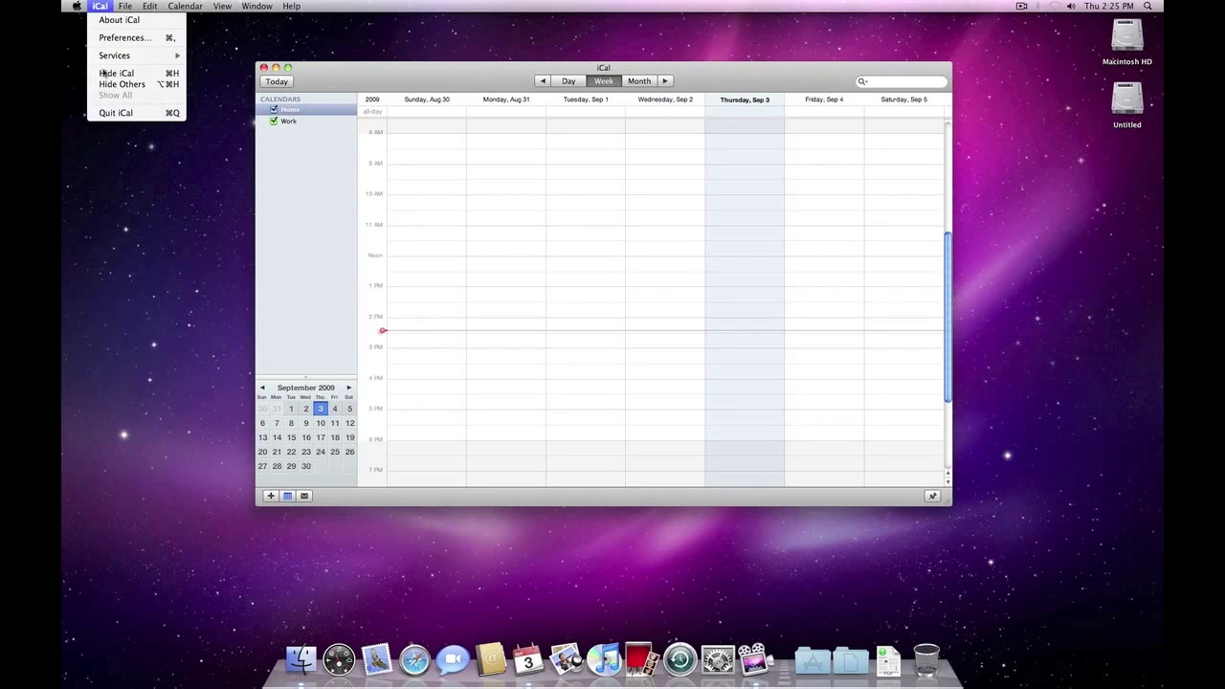
pyautogui.click(107, 117)
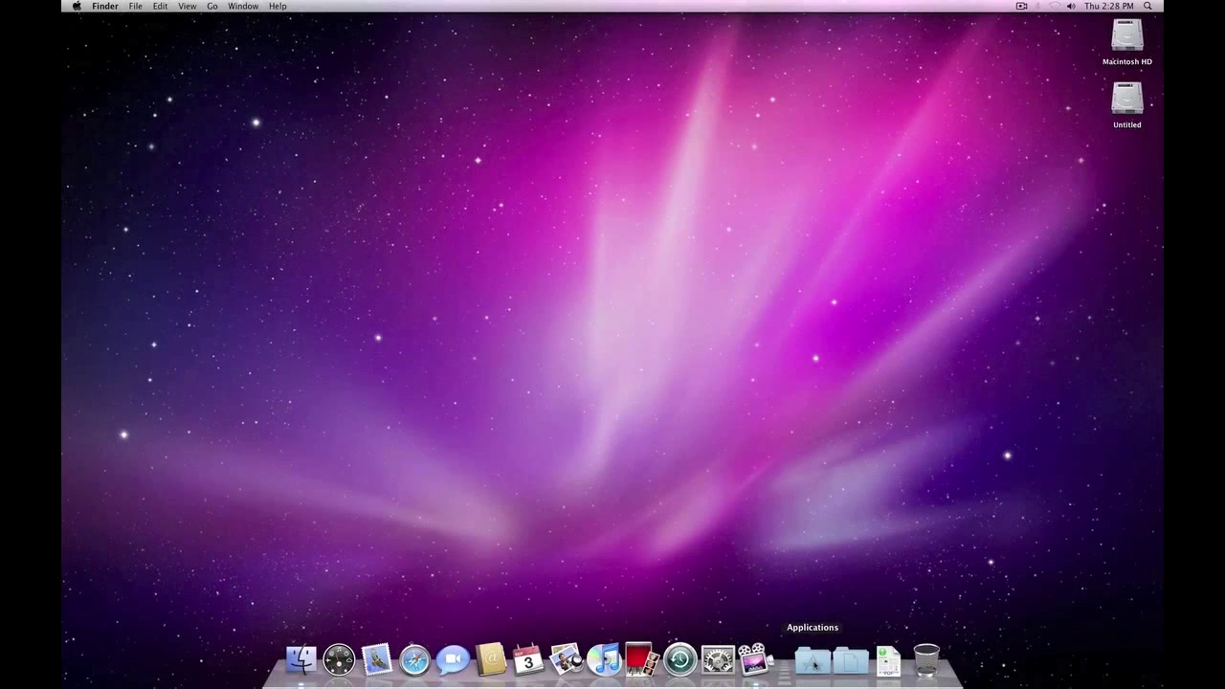
# Step: Open the Applications stack from the Dock and scroll through its grid of app icons
pyautogui.click(812, 660)
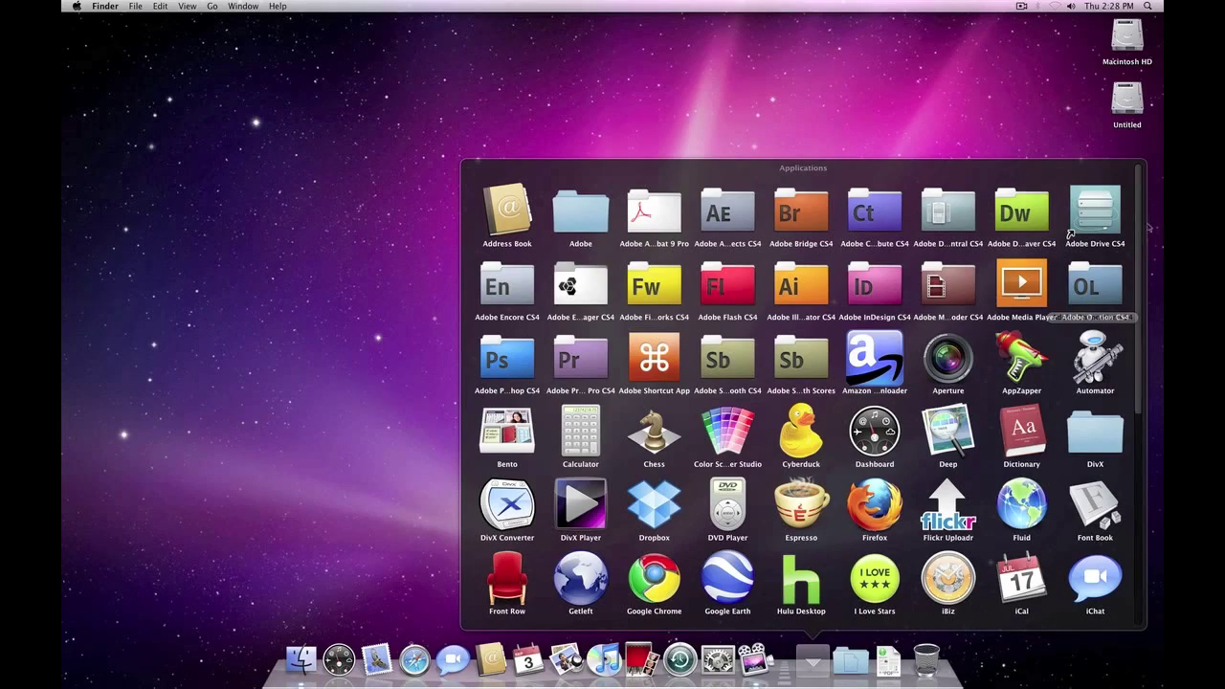
pyautogui.scroll(-1, 1138, 220)
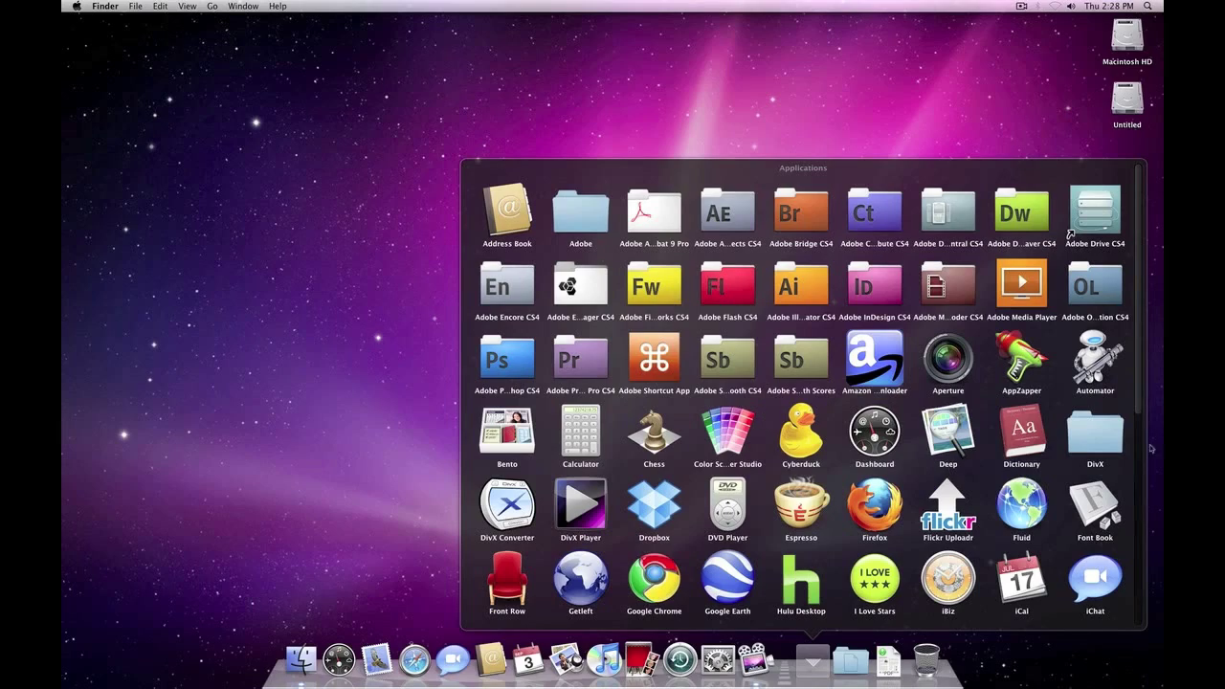
pyautogui.scroll(-10, 1137, 295)
pyautogui.scroll(8, 1137, 295)
pyautogui.scroll(-5, 1133, 253)
pyautogui.scroll(6, 1132, 287)
# Step: Close the Applications grid, then open and close the Documents and Downloads stacks in turn
pyautogui.click(806, 660)
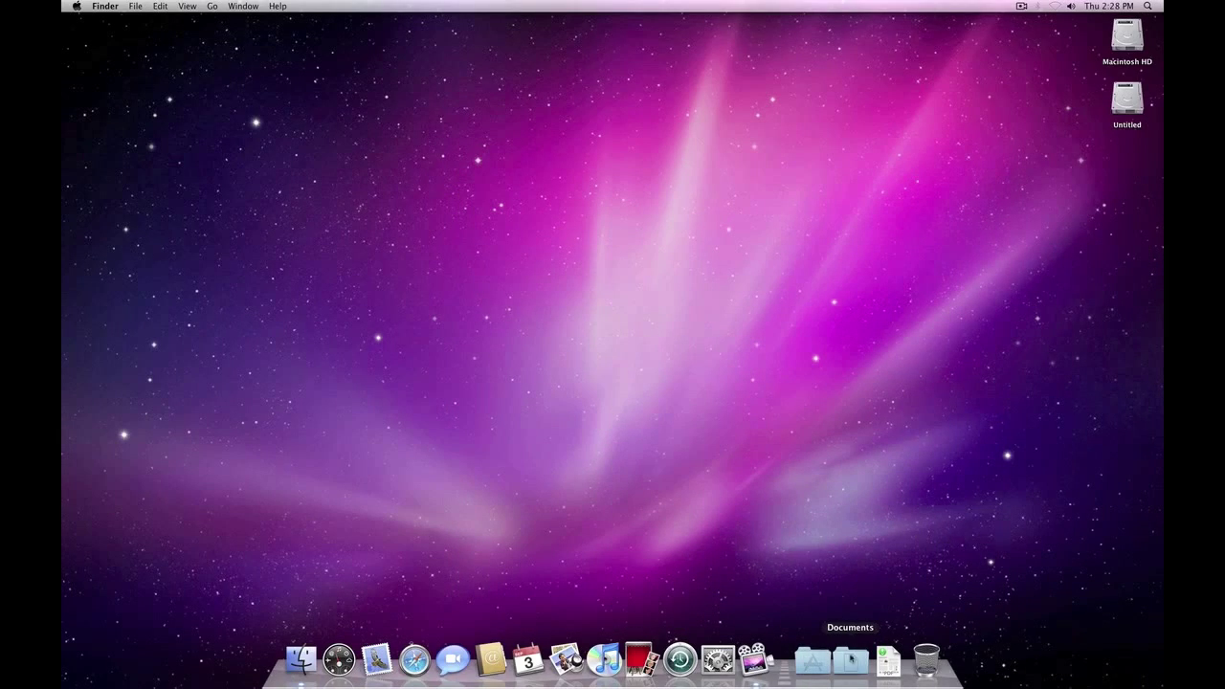
pyautogui.click(848, 662)
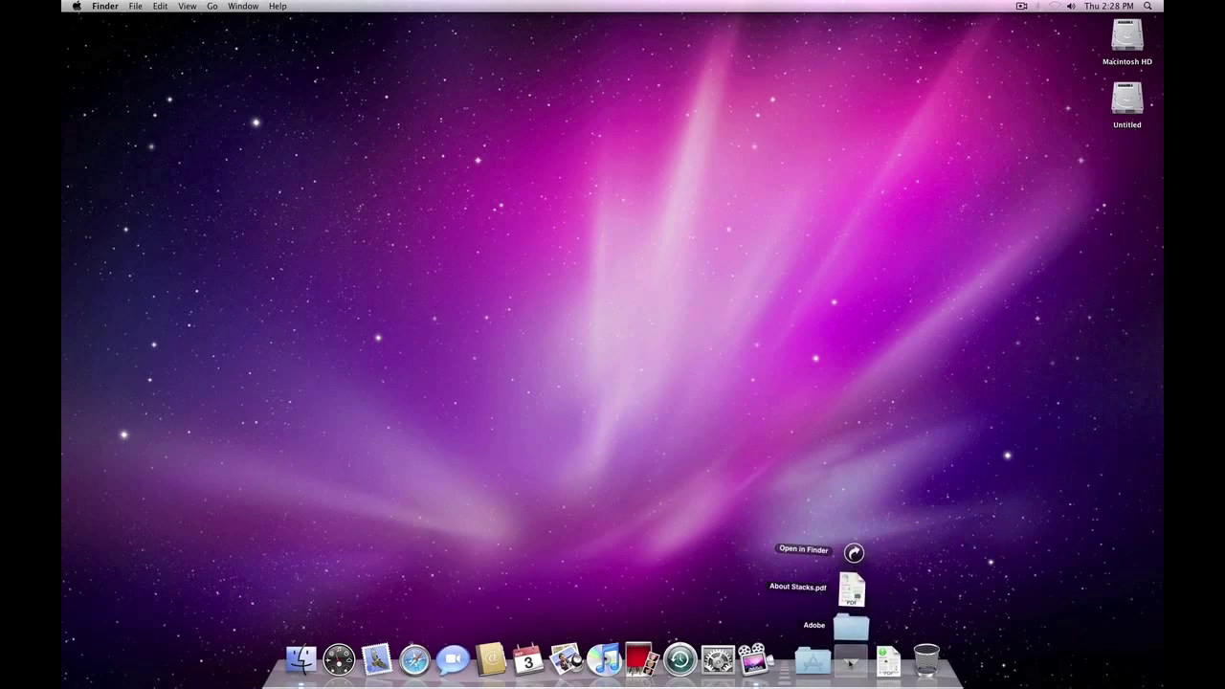
pyautogui.click(850, 662)
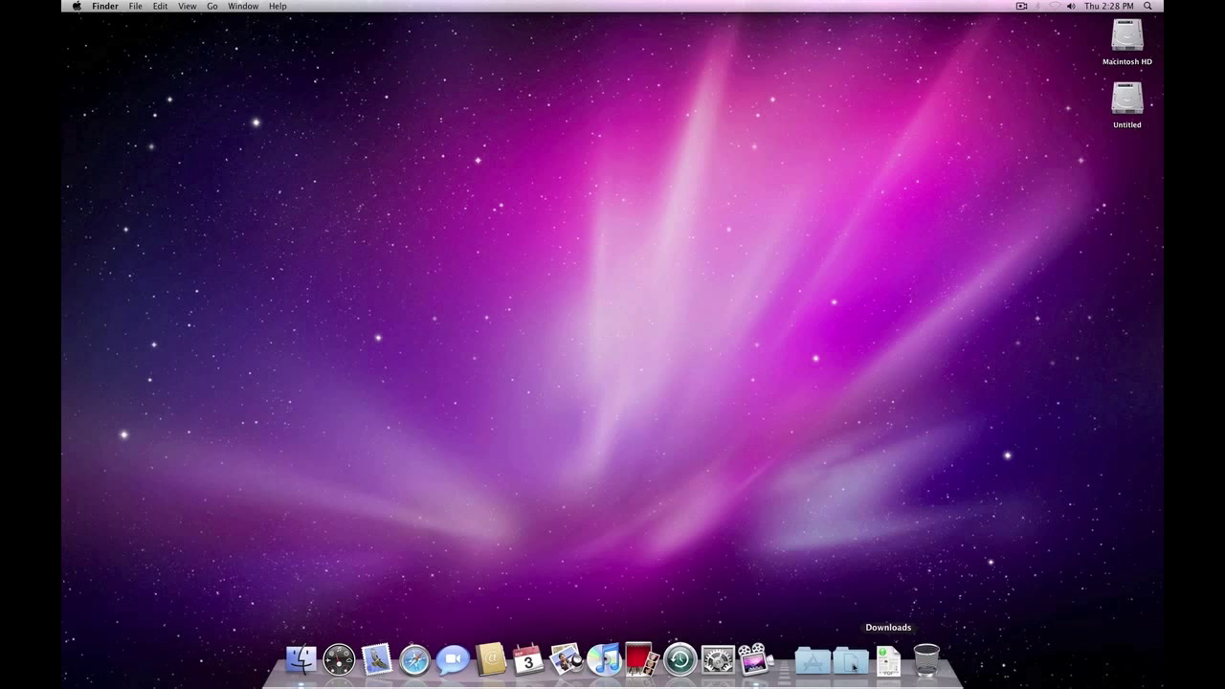
pyautogui.click(888, 664)
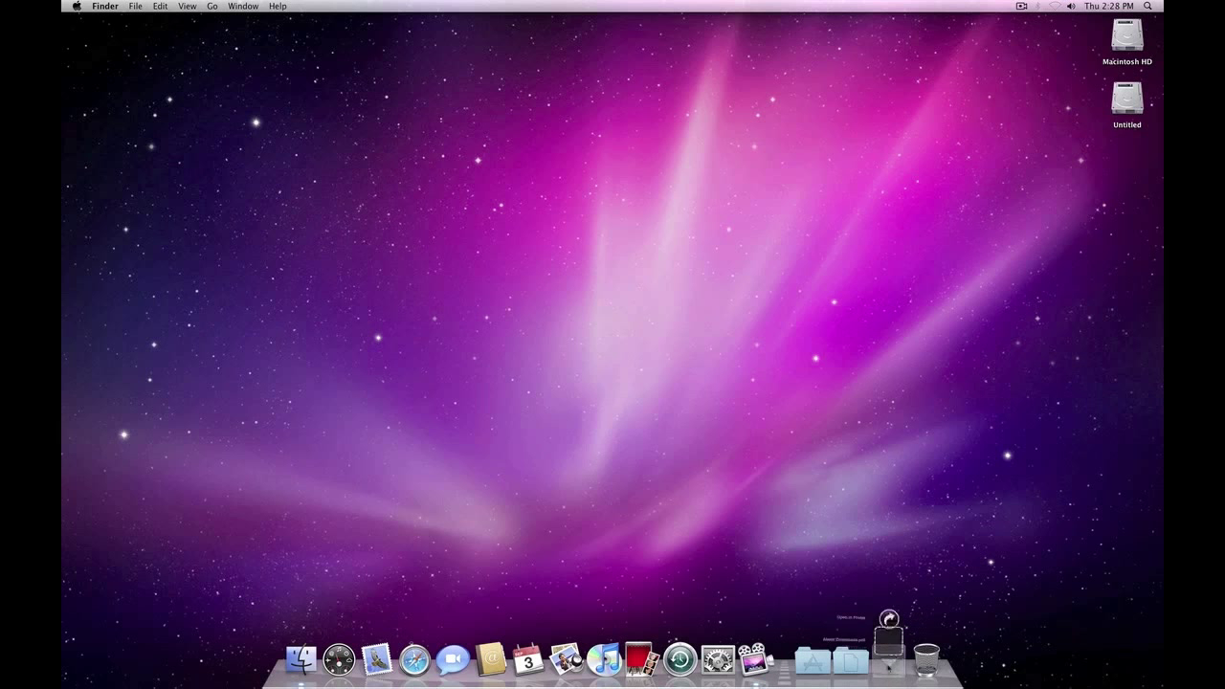
pyautogui.click(893, 665)
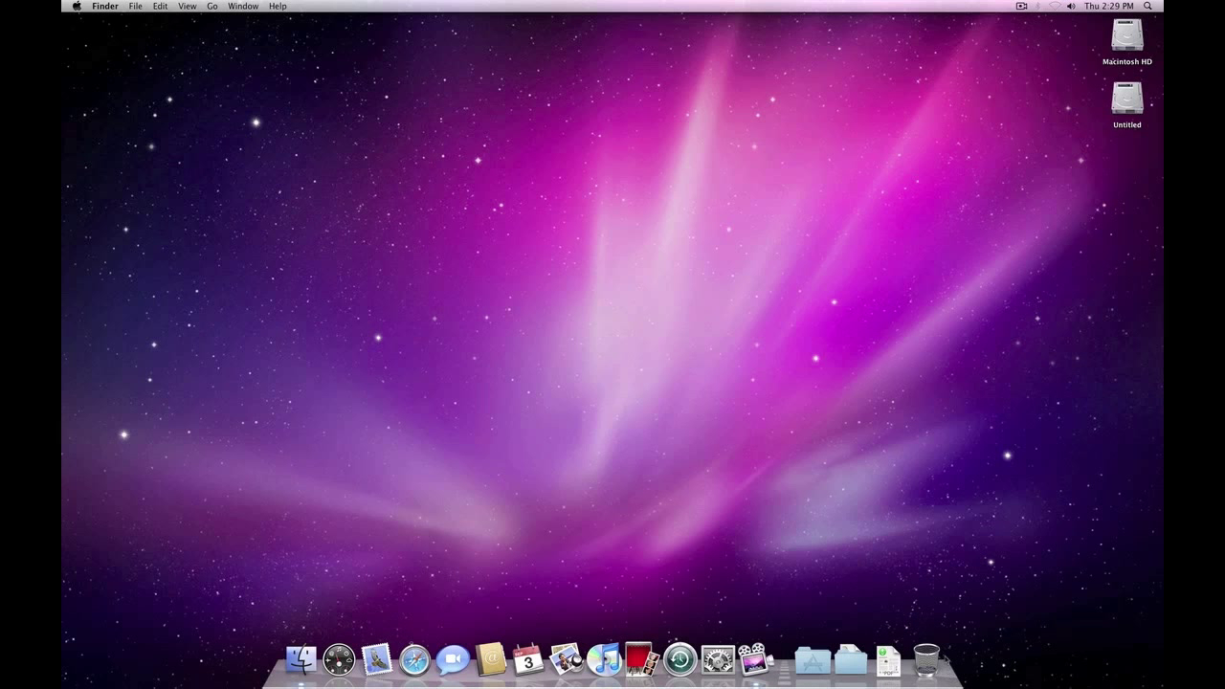
pyautogui.click(924, 658)
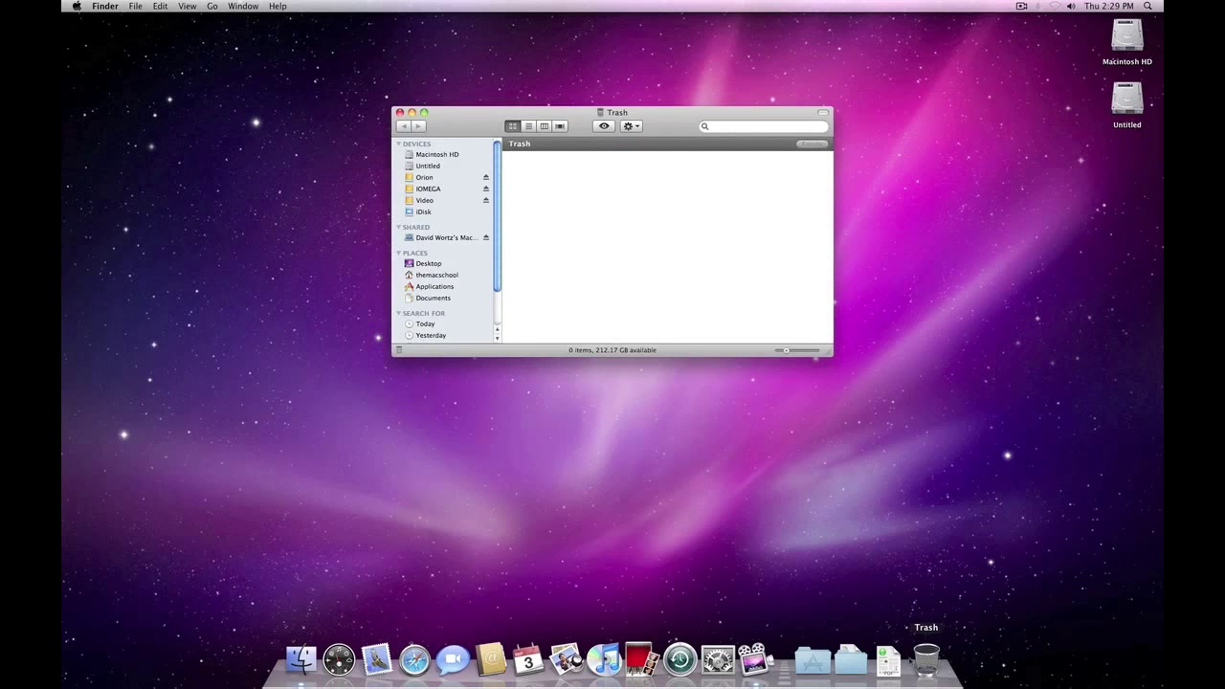
pyautogui.moveTo(481, 123); pyautogui.dragTo(474, 148)
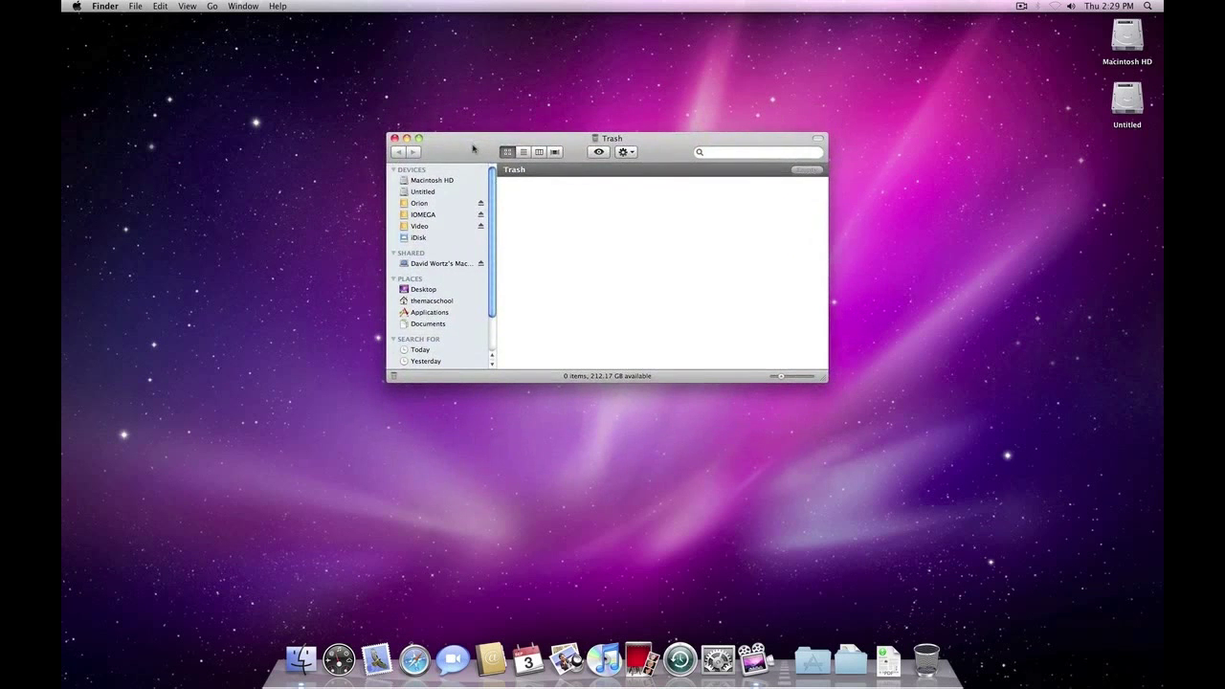
pyautogui.click(897, 246)
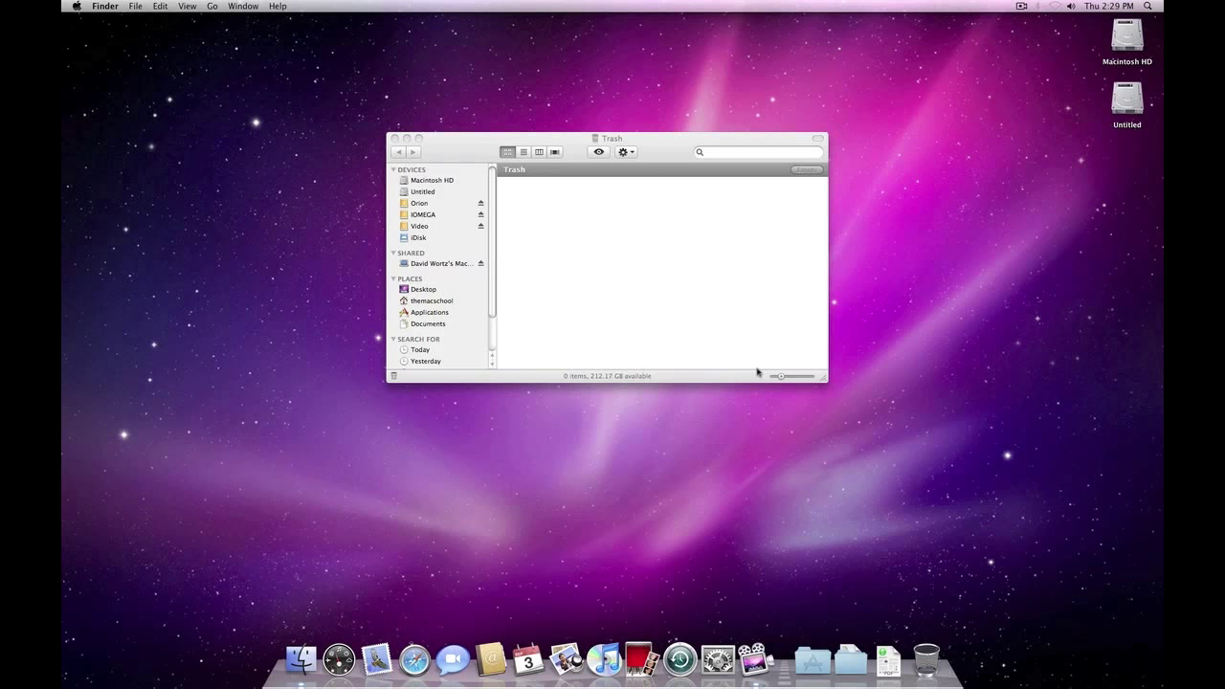
pyautogui.moveTo(822, 378); pyautogui.dragTo(830, 450)
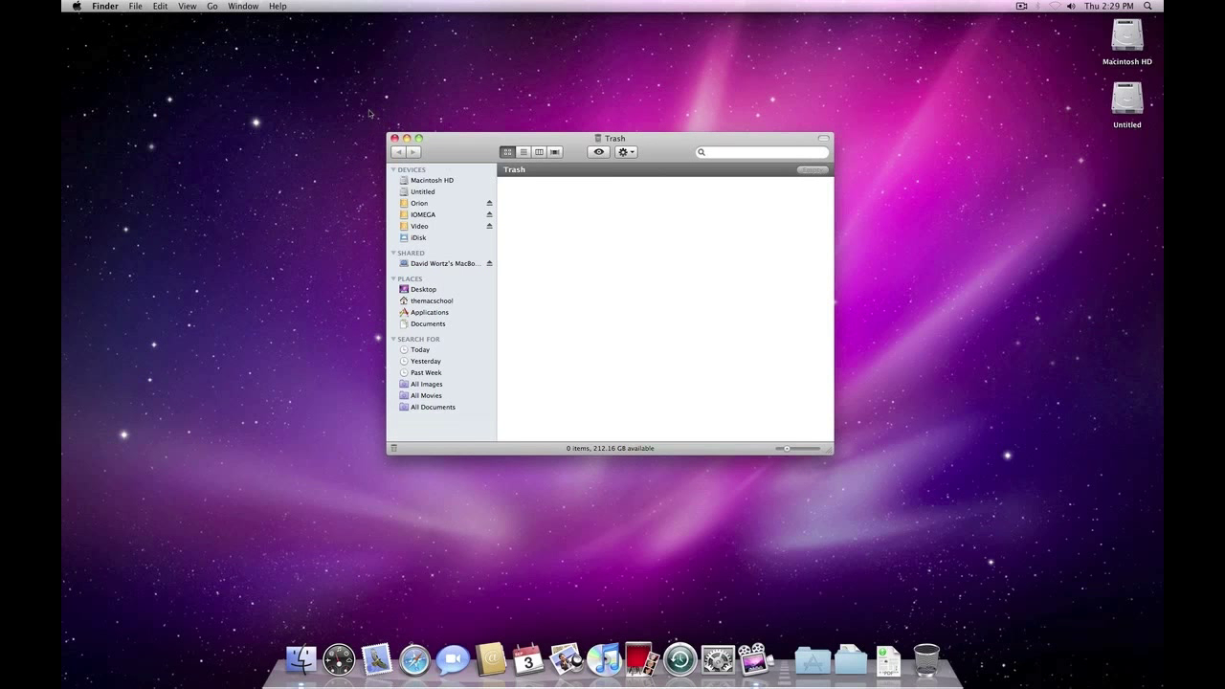
pyautogui.click(394, 138)
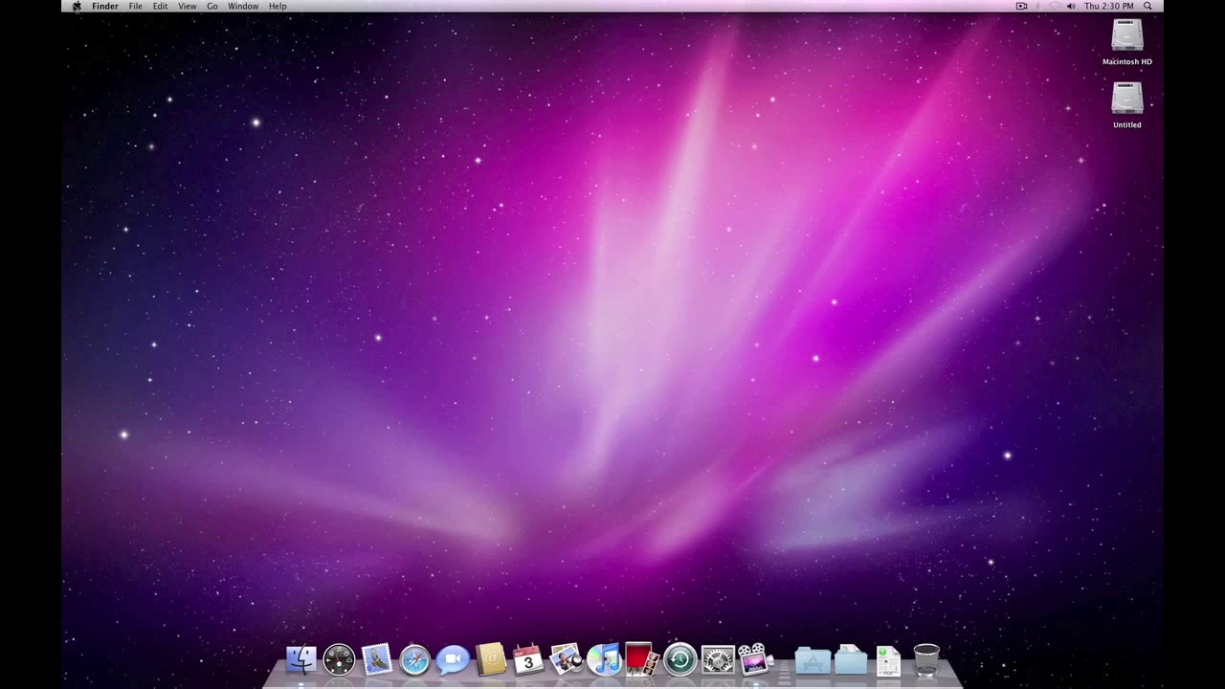
# Step: Open the Apple menu with About This Mac, Sleep and Shut Down
pyautogui.click(76, 7)
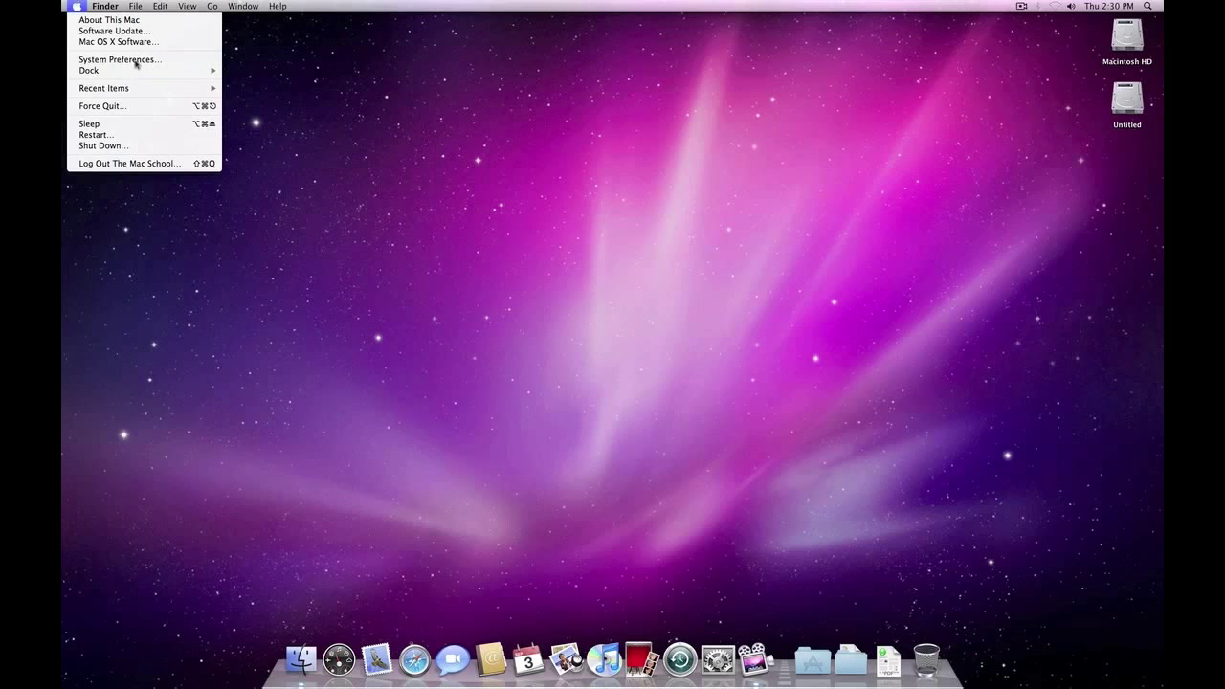
# Step: Browse the Apple menu's submenus, then move over to the Finder menu
pyautogui.moveTo(80, 69)
pyautogui.moveTo(107, 88)
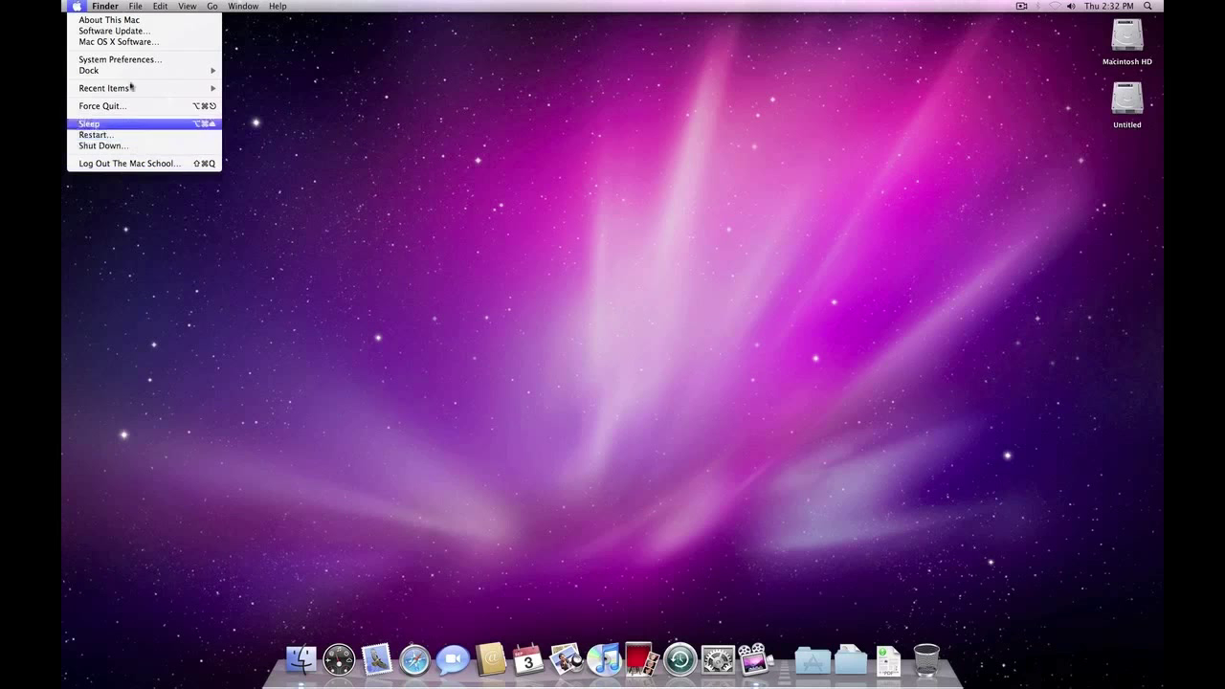
pyautogui.moveTo(107, 7)
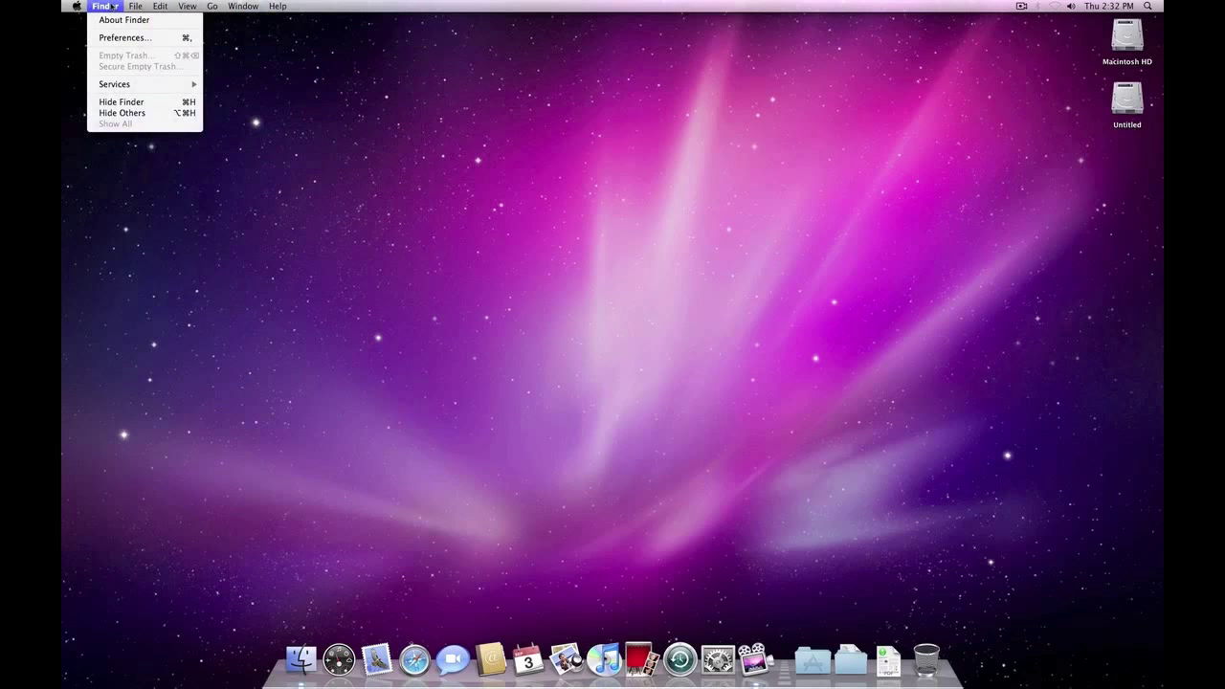
pyautogui.click(111, 22)
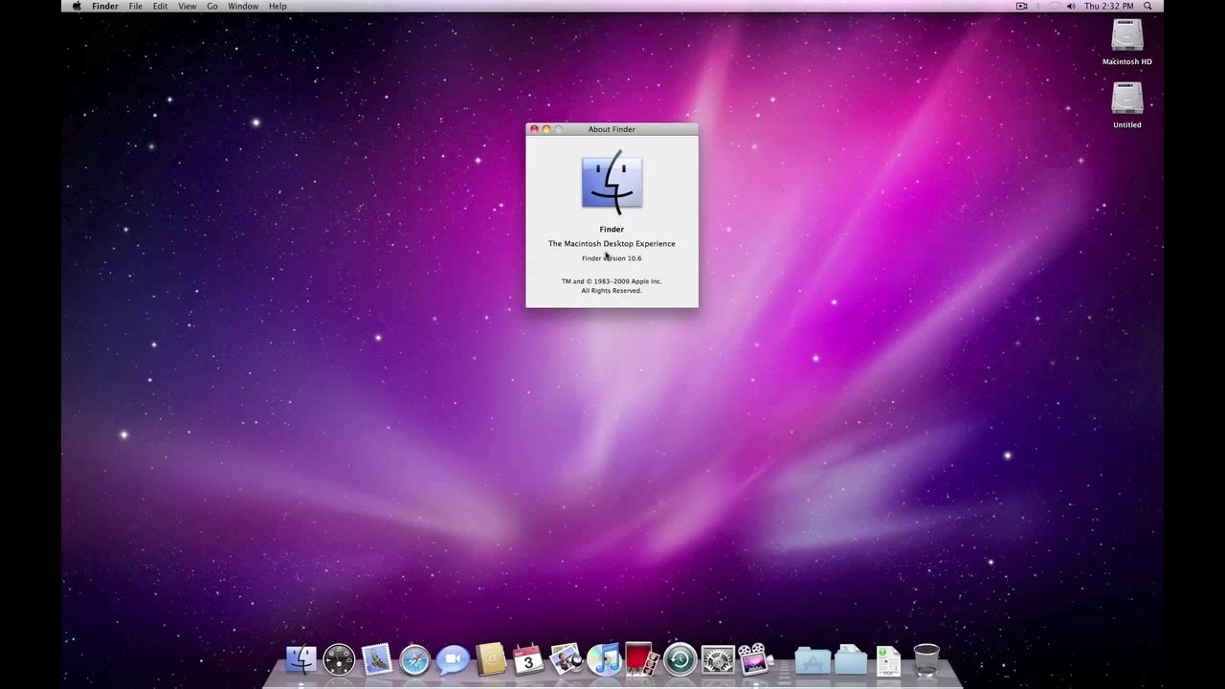
pyautogui.click(533, 128)
pyautogui.click(111, 7)
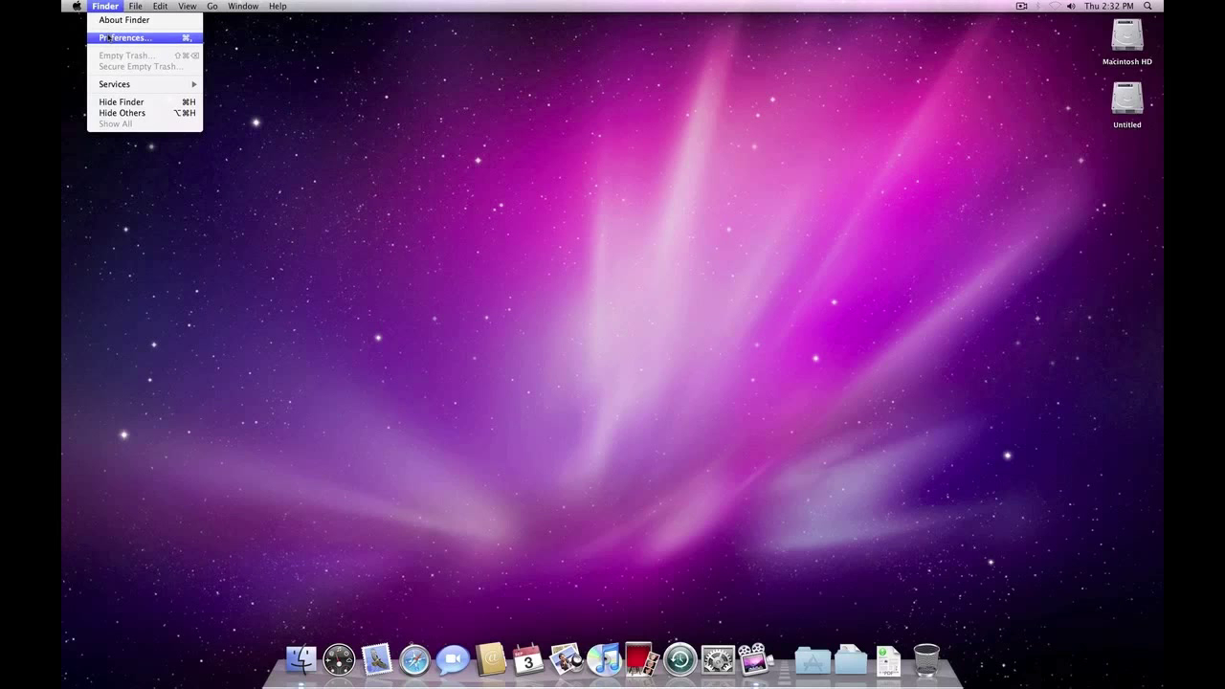
# Step: Open Finder Preferences, centre the window, and hide hard disks from the desktop
pyautogui.click(109, 38)
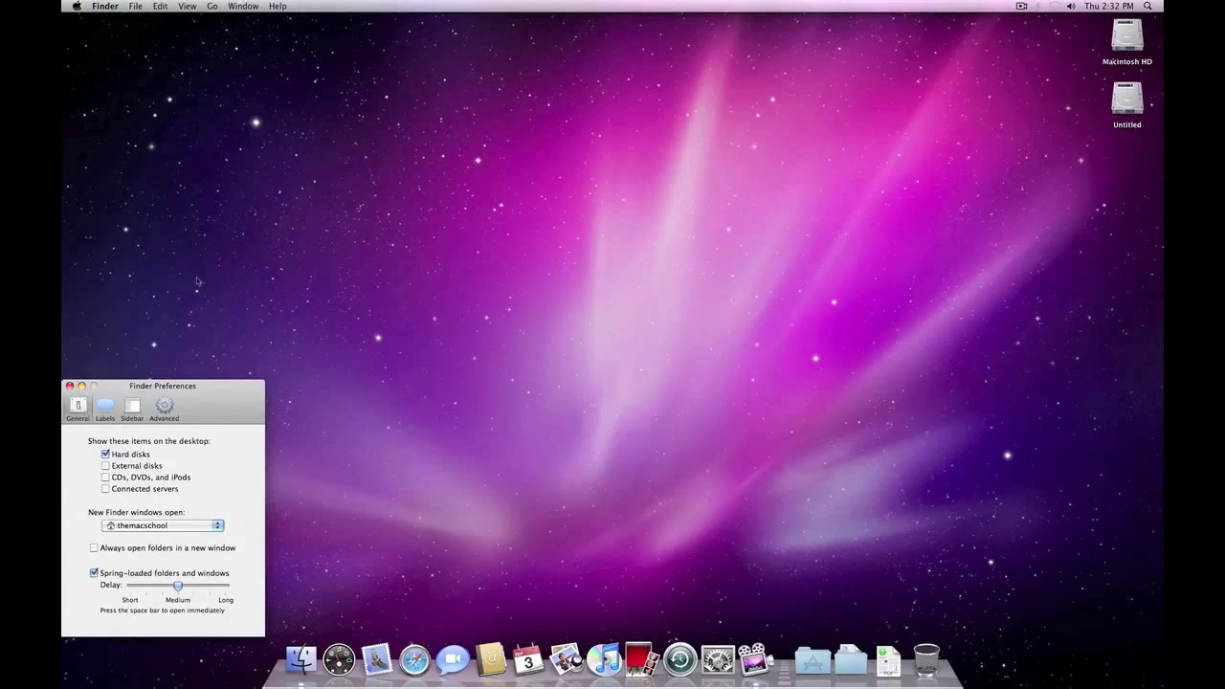
pyautogui.moveTo(169, 386); pyautogui.dragTo(632, 150)
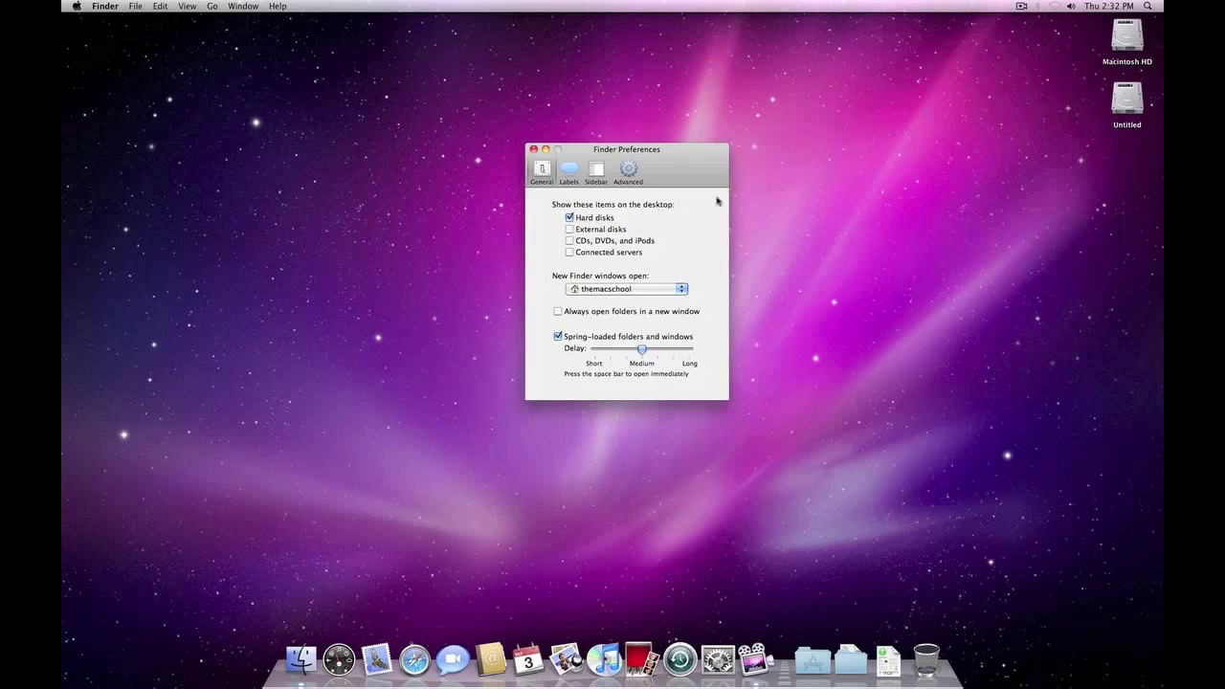
pyautogui.click(569, 217)
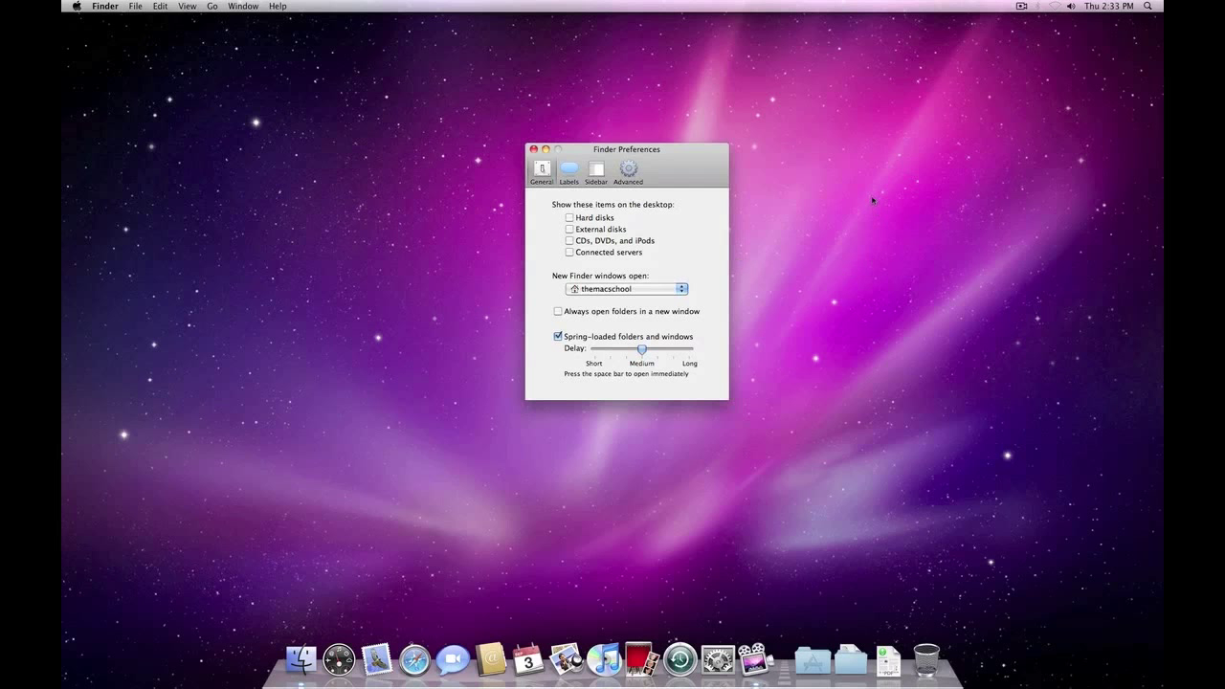
pyautogui.click(620, 231)
# Step: Move the Orion and Video icons under IOMEGA, then hide external disks and CDs, DVDs, iPods
pyautogui.moveTo(1097, 132); pyautogui.dragTo(1144, 263)
pyautogui.moveTo(1132, 174); pyautogui.dragTo(1131, 99)
pyautogui.click(1014, 211)
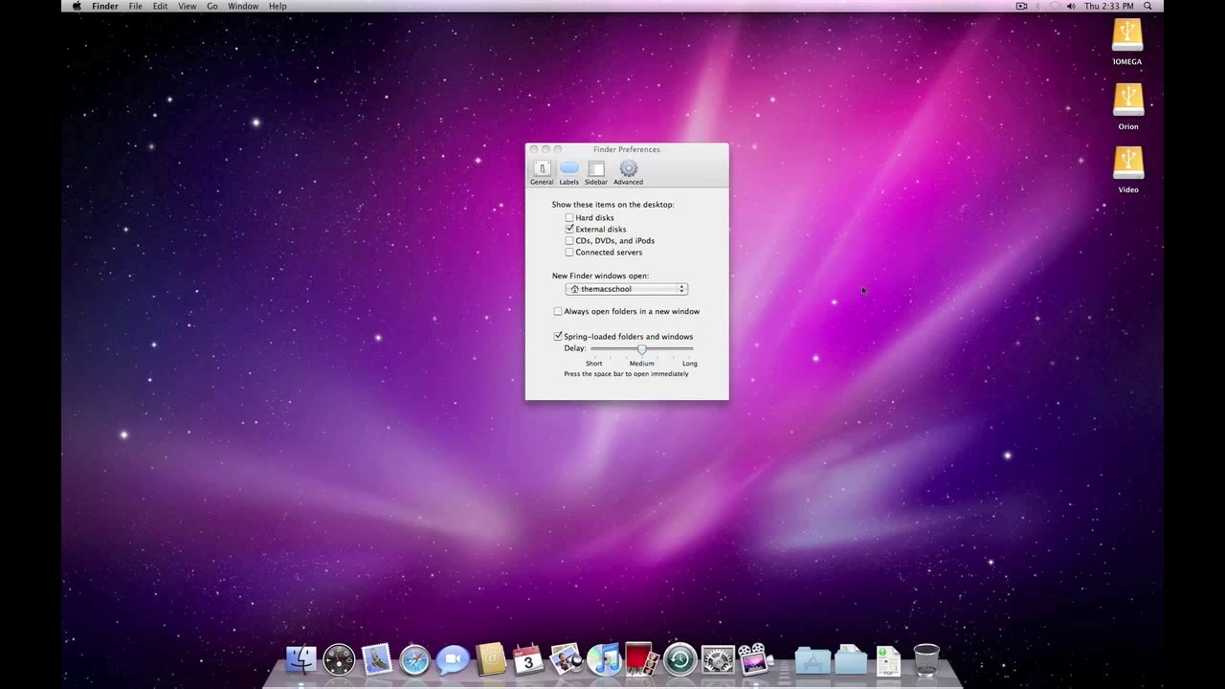
pyautogui.click(587, 230)
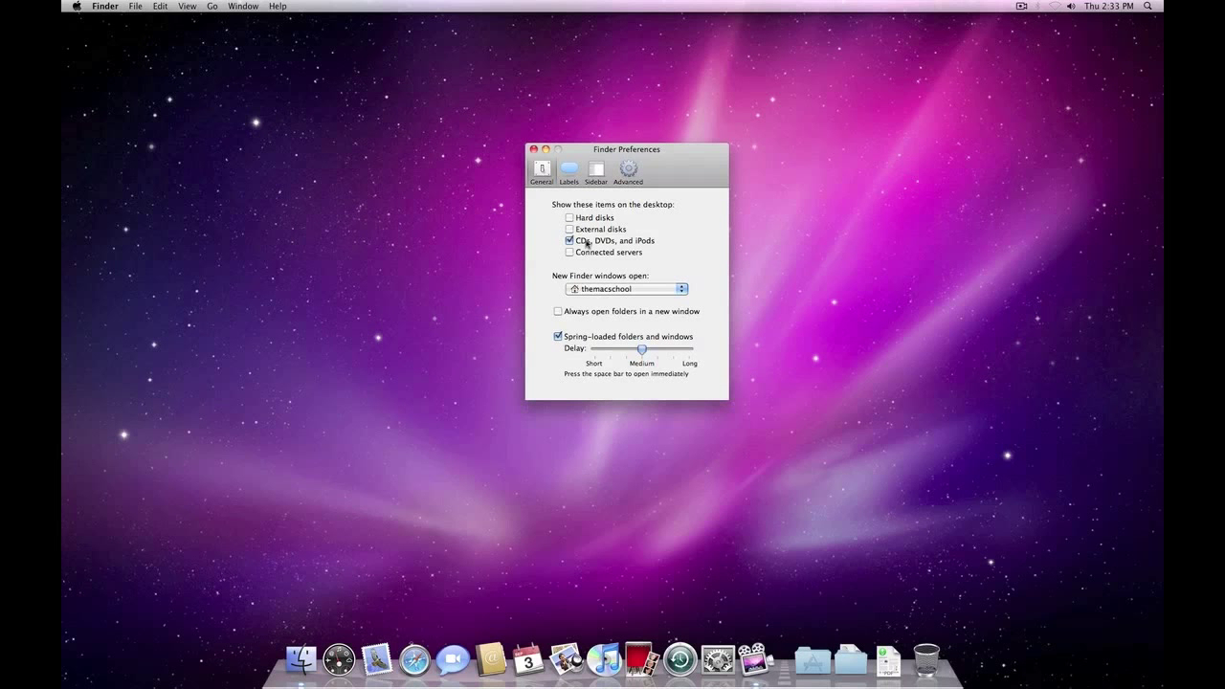
pyautogui.click(571, 243)
# Step: Keep new Finder windows opening to the home folder and test it with a new window
pyautogui.click(681, 290)
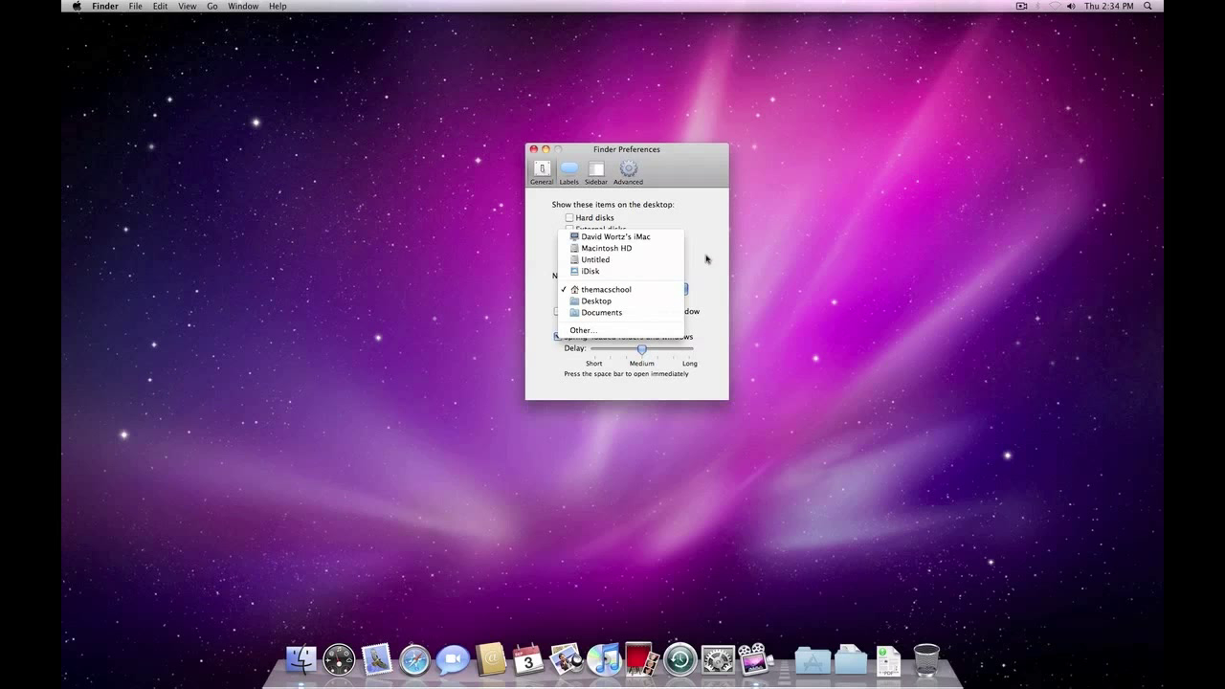
pyautogui.click(657, 297)
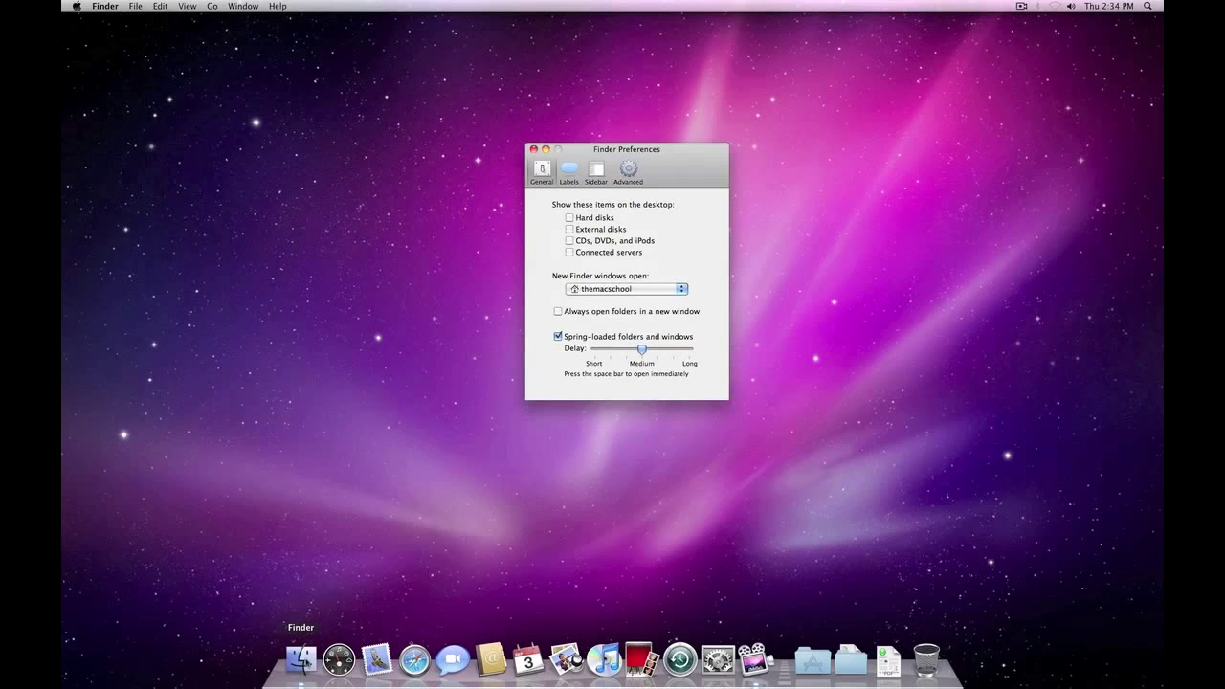
pyautogui.click(304, 660)
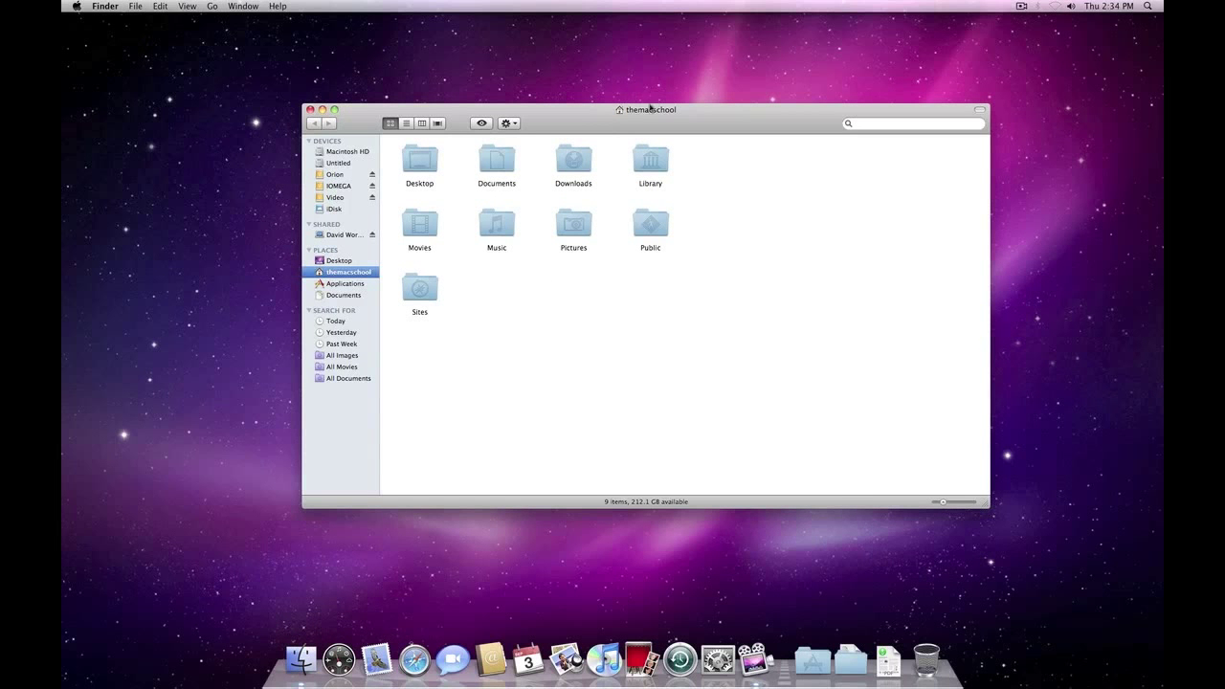
pyautogui.click(309, 109)
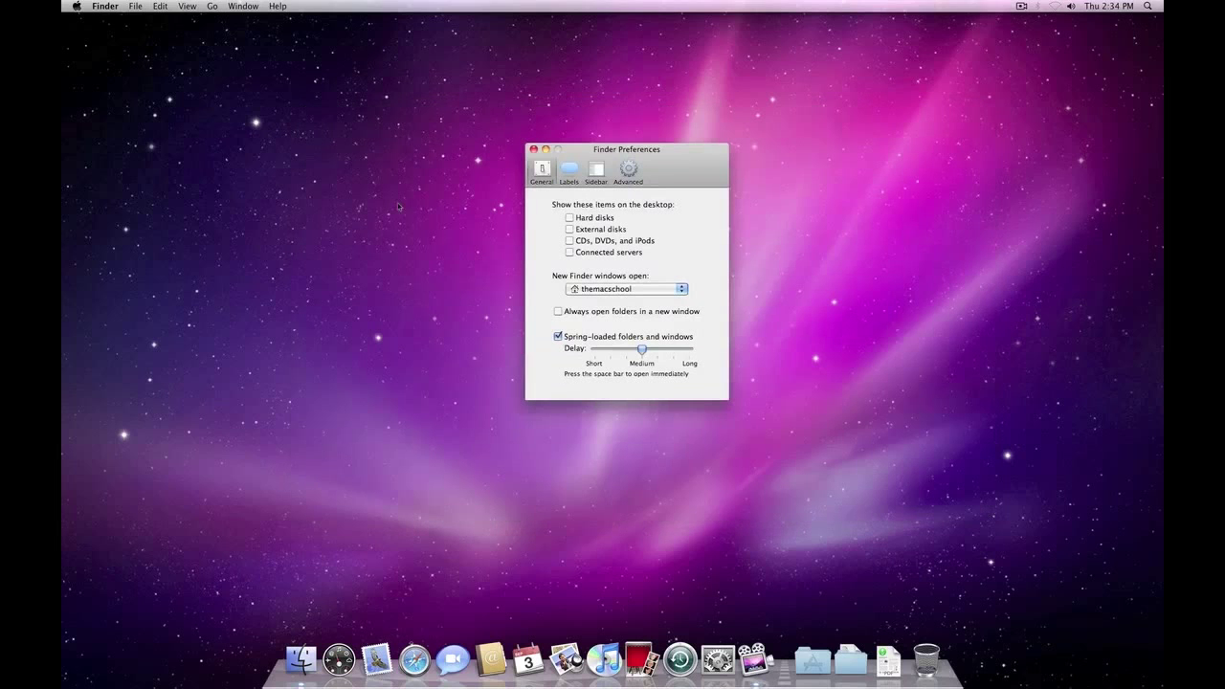
# Step: Try Documents as the new-window location, test it, then set it back to the home folder
pyautogui.click(665, 290)
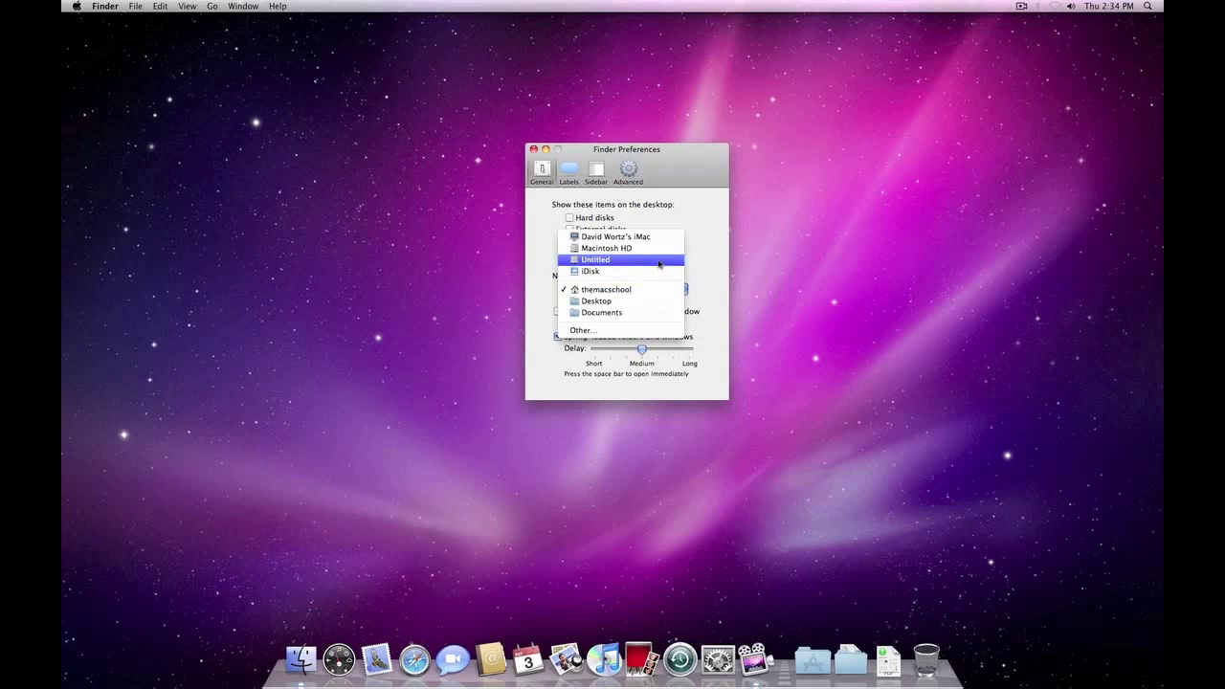
pyautogui.click(646, 313)
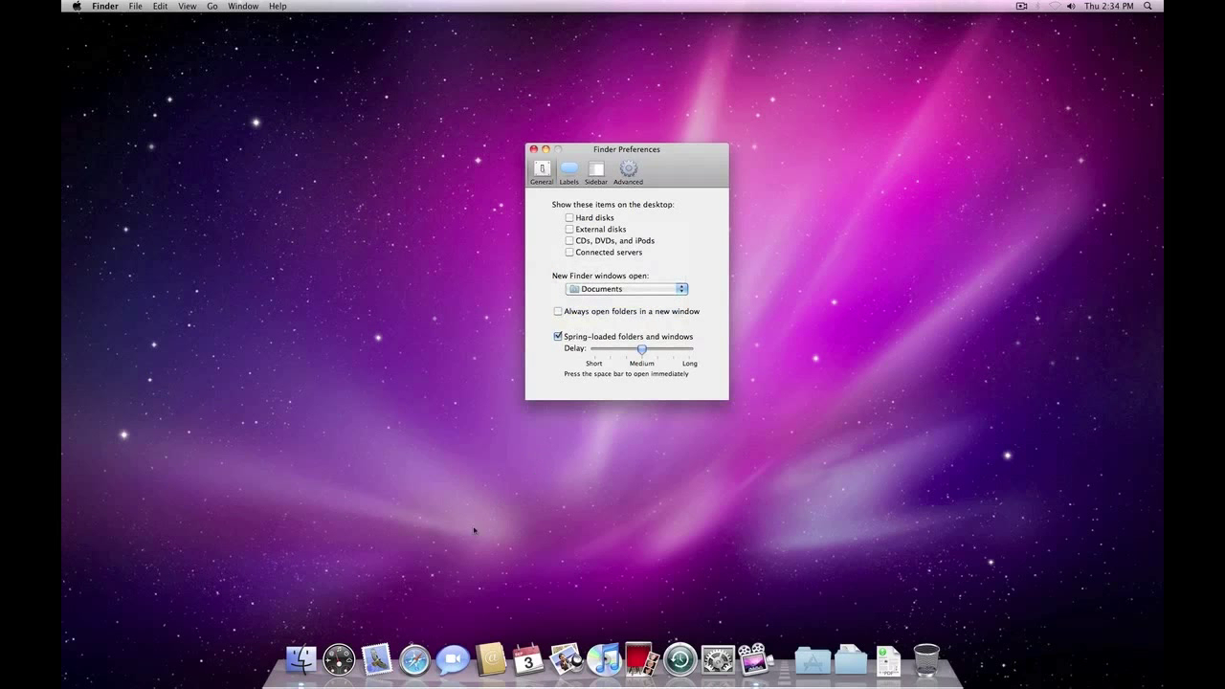
pyautogui.click(300, 658)
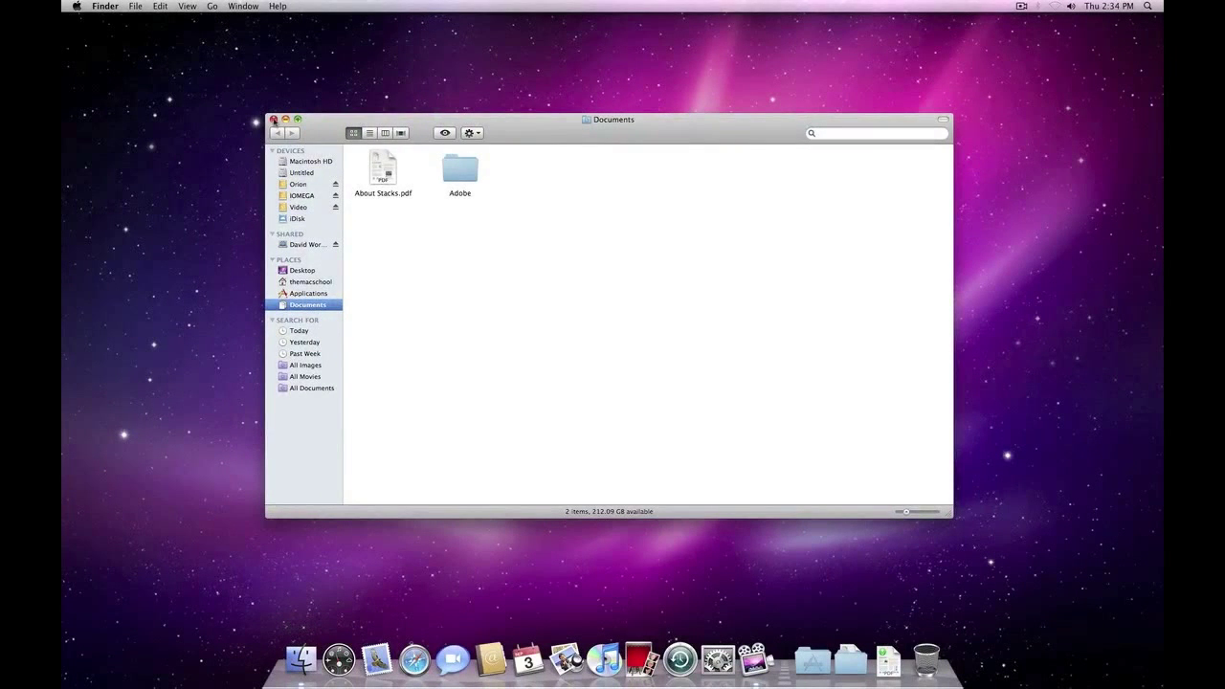
pyautogui.click(273, 119)
pyautogui.click(605, 288)
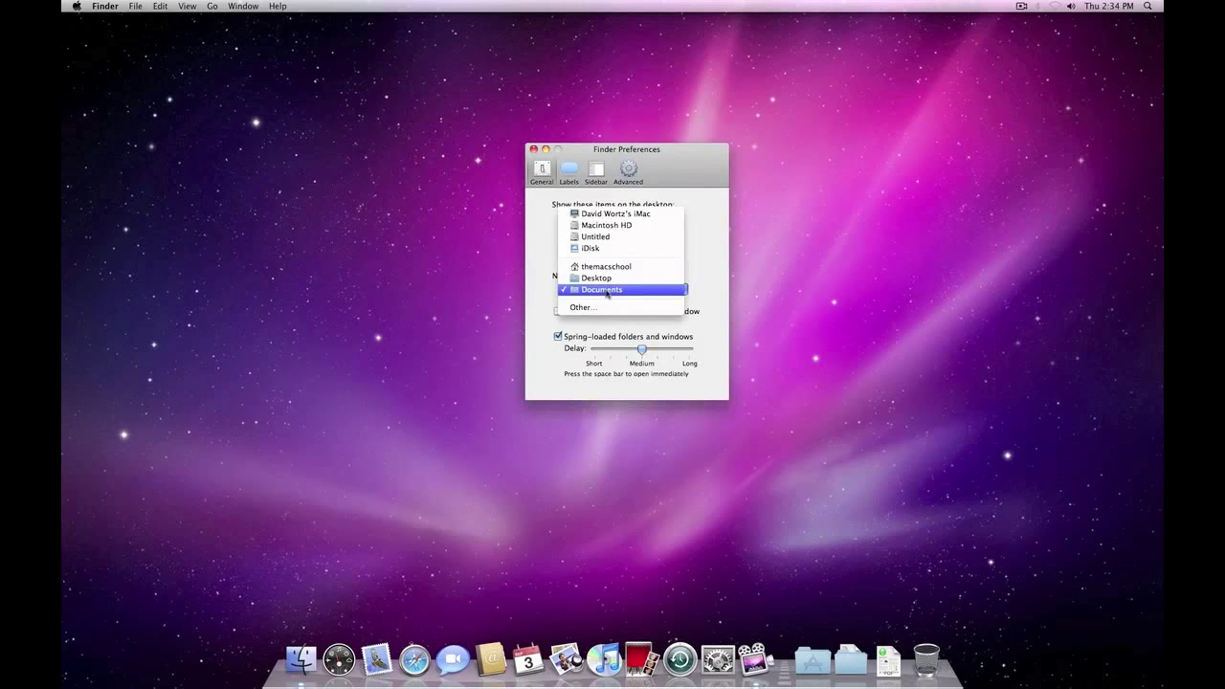
pyautogui.click(613, 267)
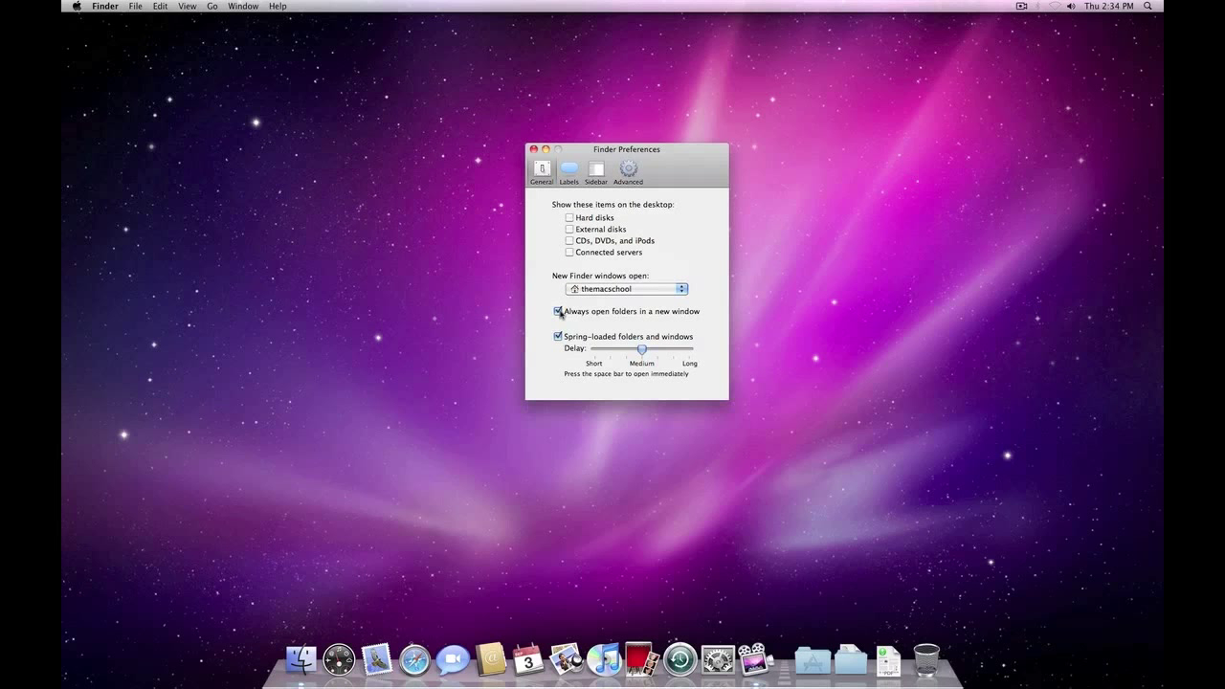
# Step: Open Documents in Finder from its Dock stack, then open the Adobe folder in a separate window
pyautogui.click(850, 660)
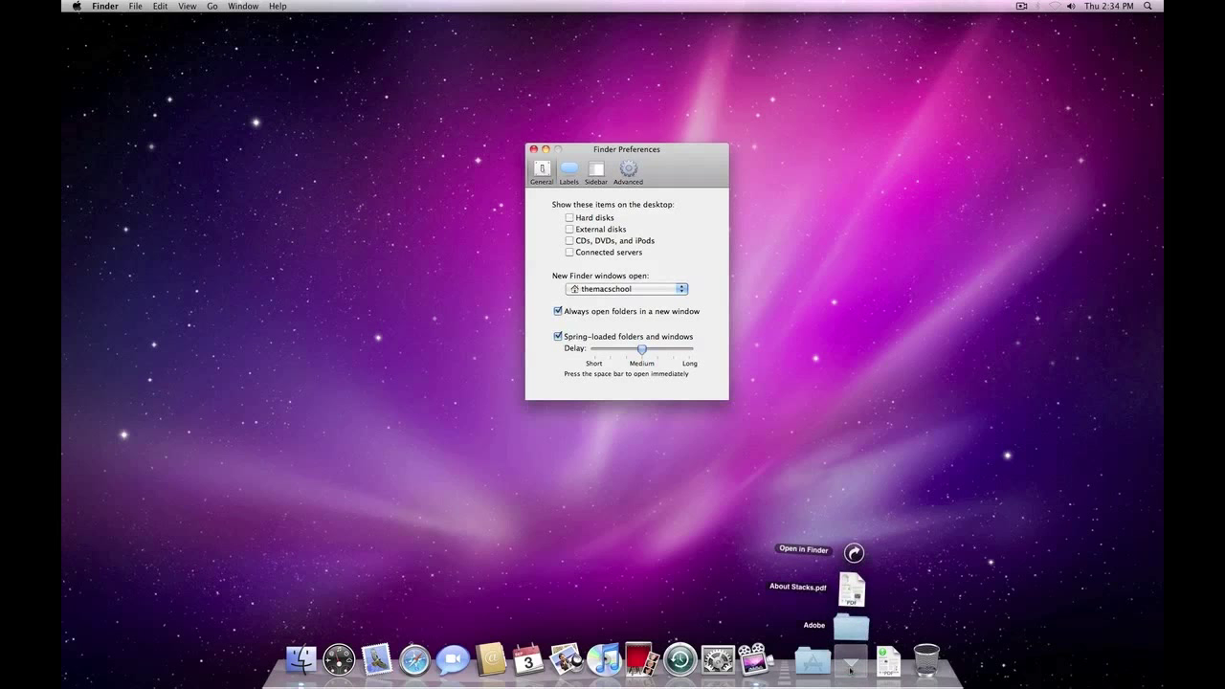
pyautogui.click(853, 552)
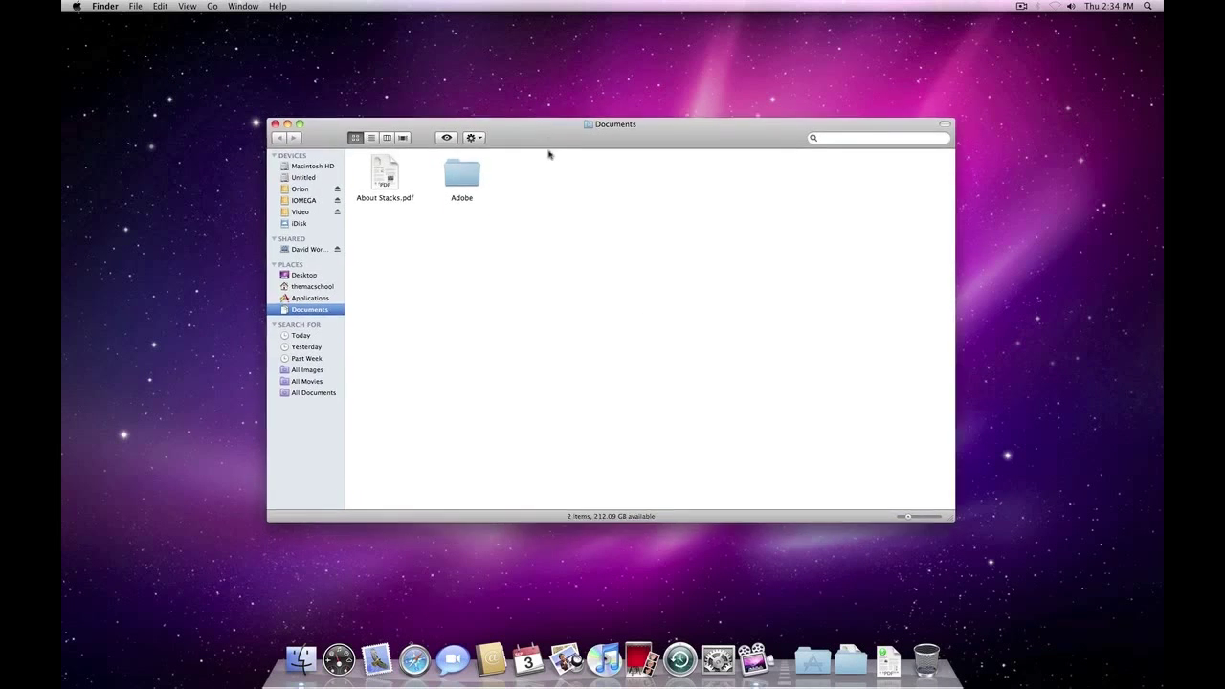
pyautogui.moveTo(545, 132); pyautogui.dragTo(385, 66)
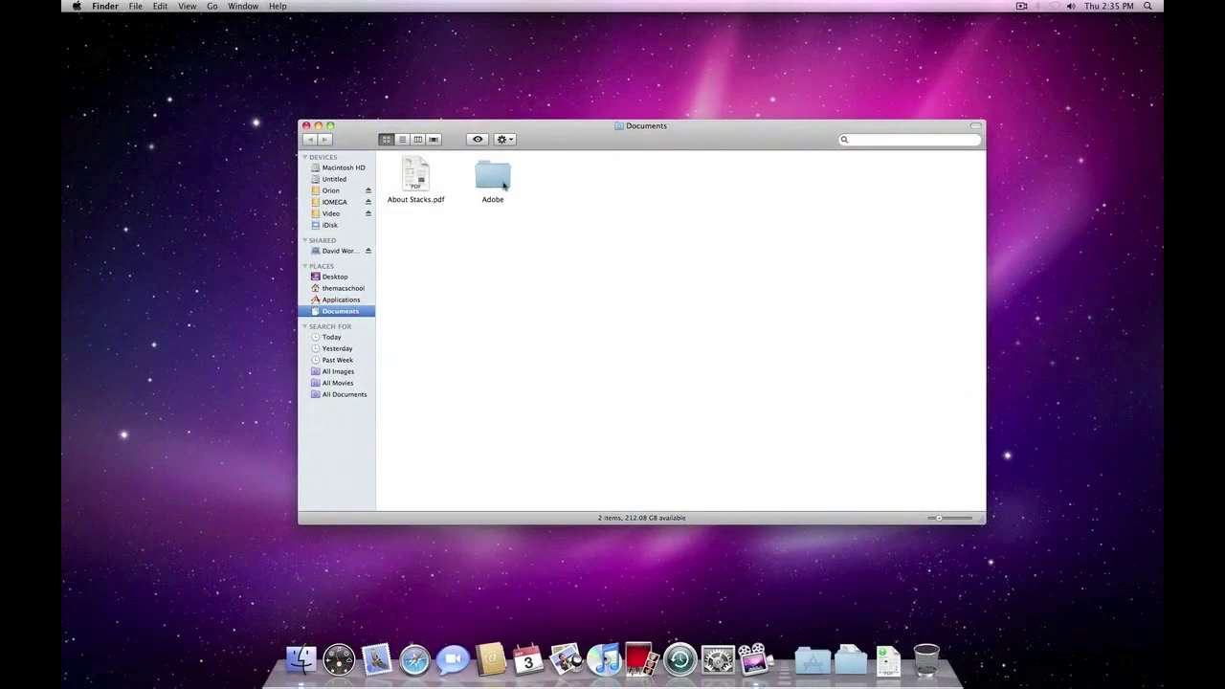
pyautogui.doubleClick(502, 183)
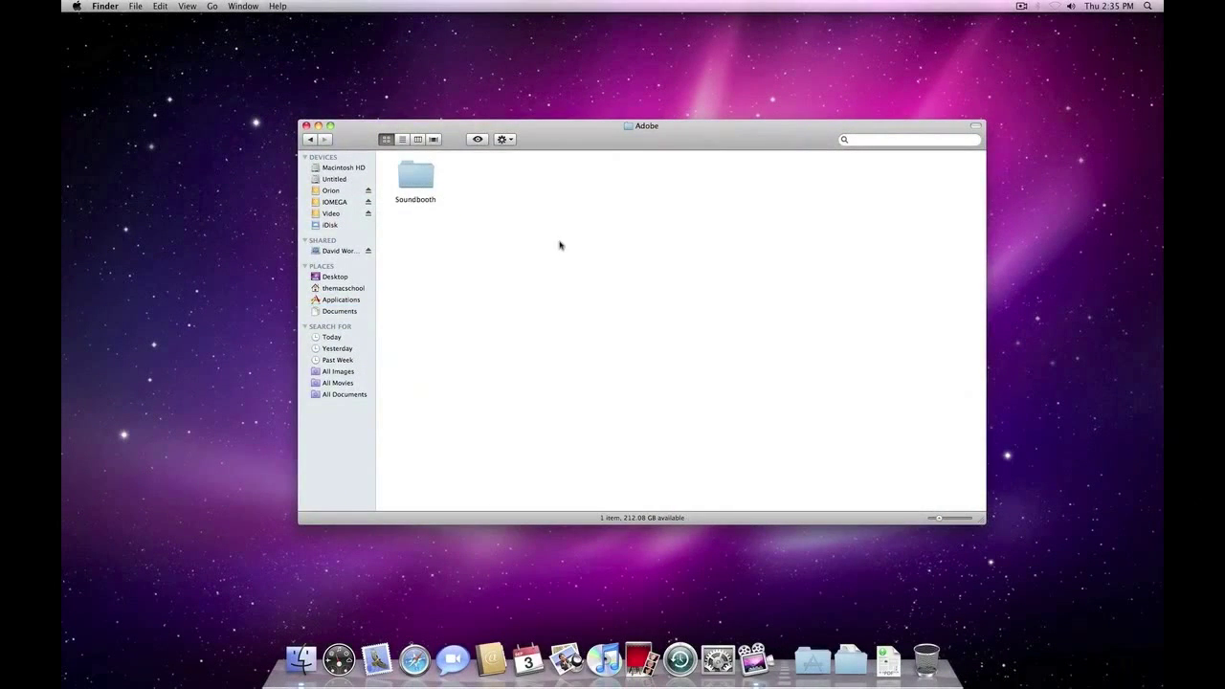
pyautogui.click(310, 141)
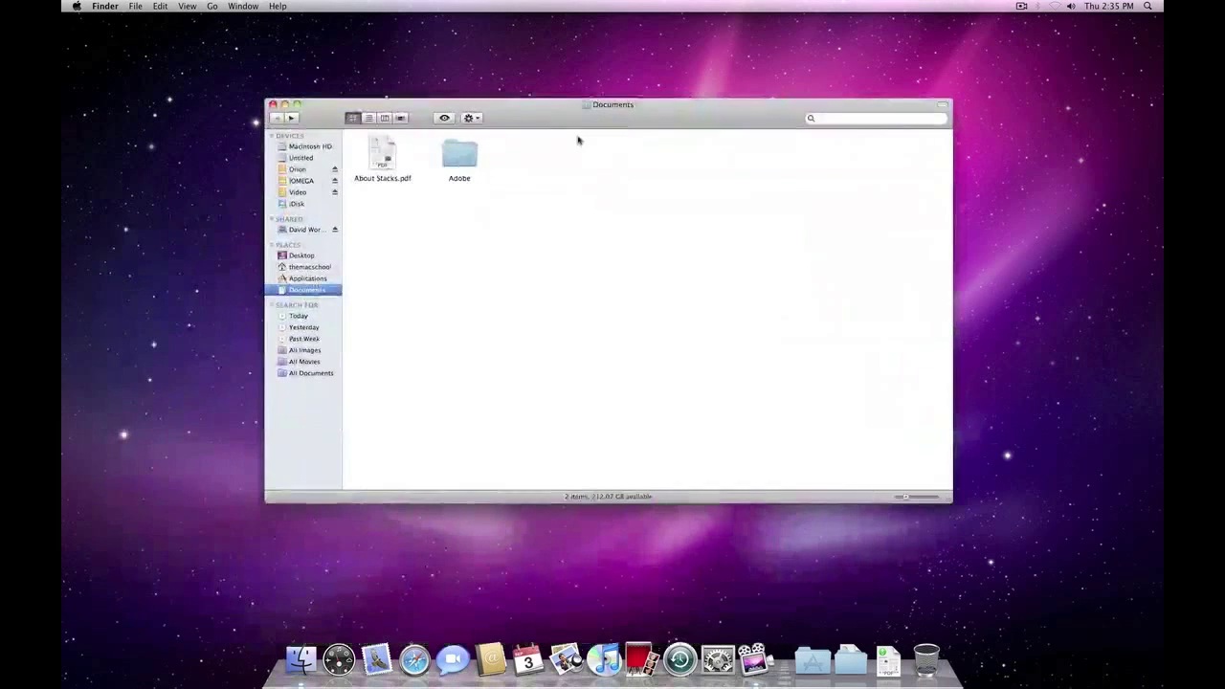
pyautogui.doubleClick(457, 155)
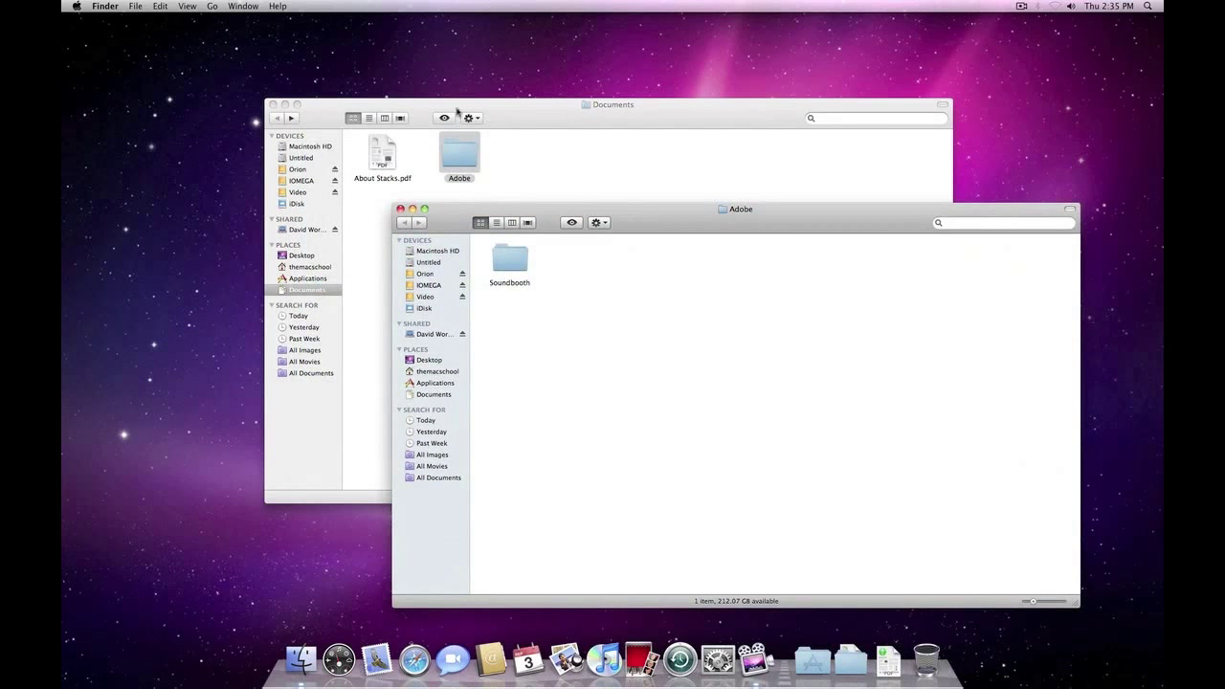
# Step: Move About Stacks.pdf from Documents into the Adobe folder window
pyautogui.moveTo(381, 151); pyautogui.dragTo(613, 222)
pyautogui.click(568, 172)
pyautogui.rightClick(712, 256)
pyautogui.click(1000, 429)
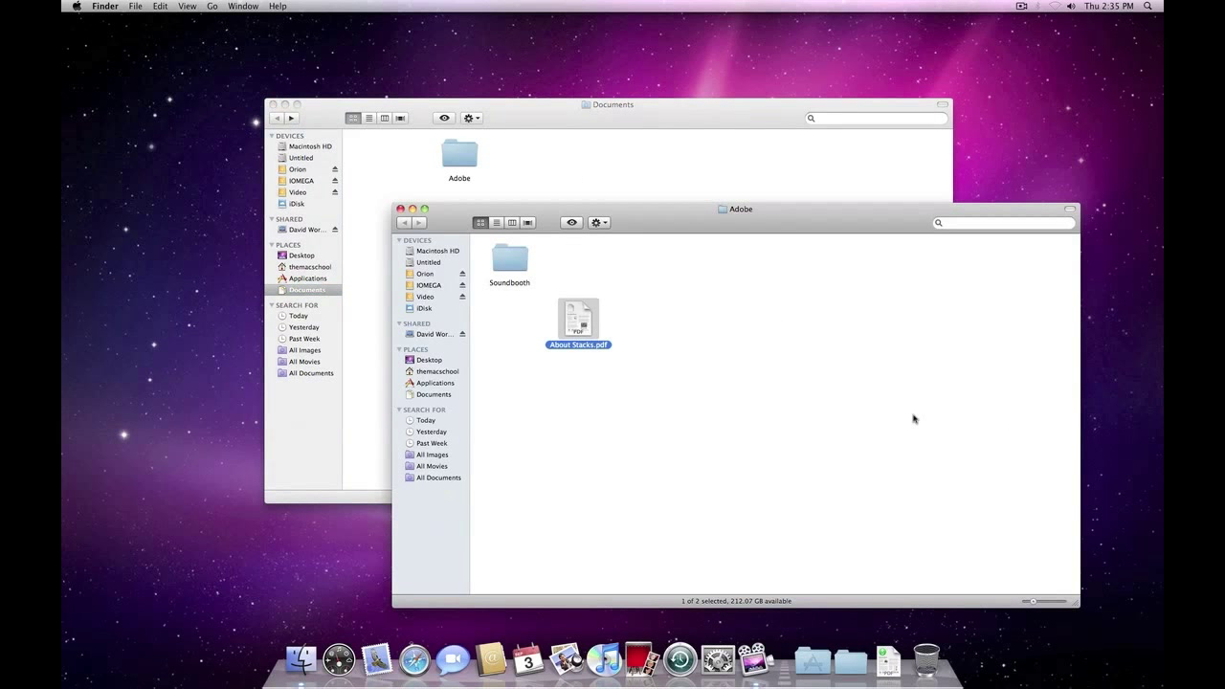
pyautogui.click(755, 311)
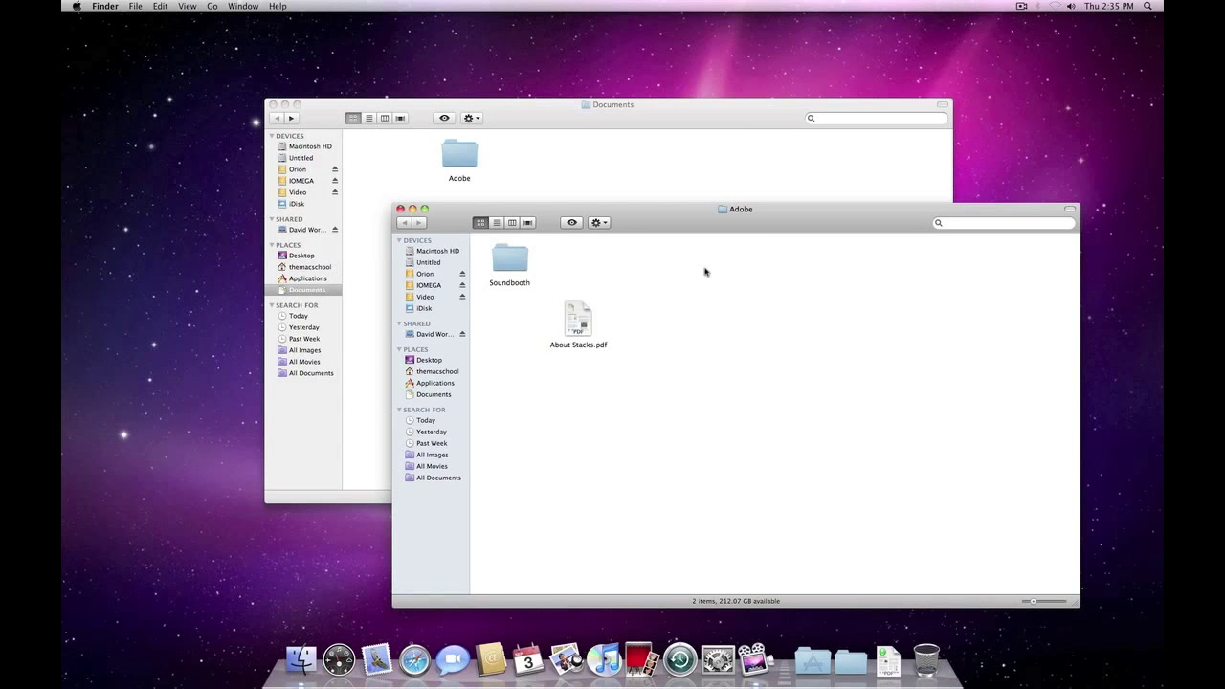
# Step: Return About Stacks.pdf to Documents, clean up its icons, and close both folder windows
pyautogui.moveTo(573, 319); pyautogui.dragTo(400, 174)
pyautogui.click(564, 175)
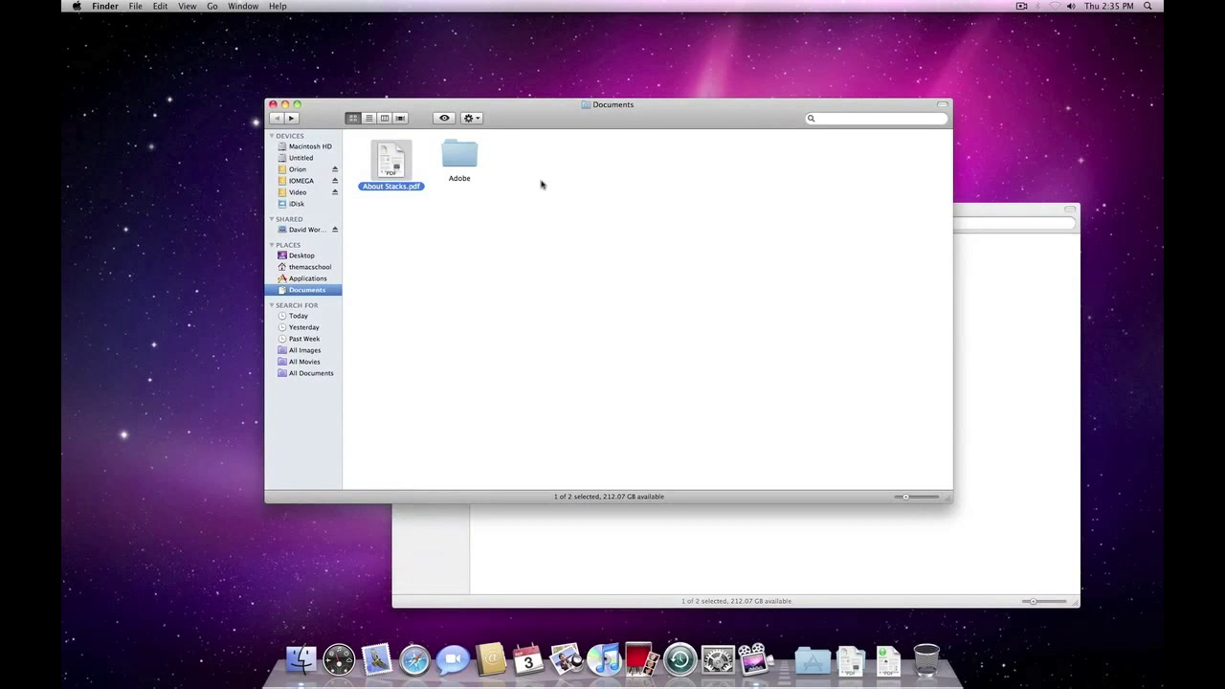
pyautogui.rightClick(532, 187)
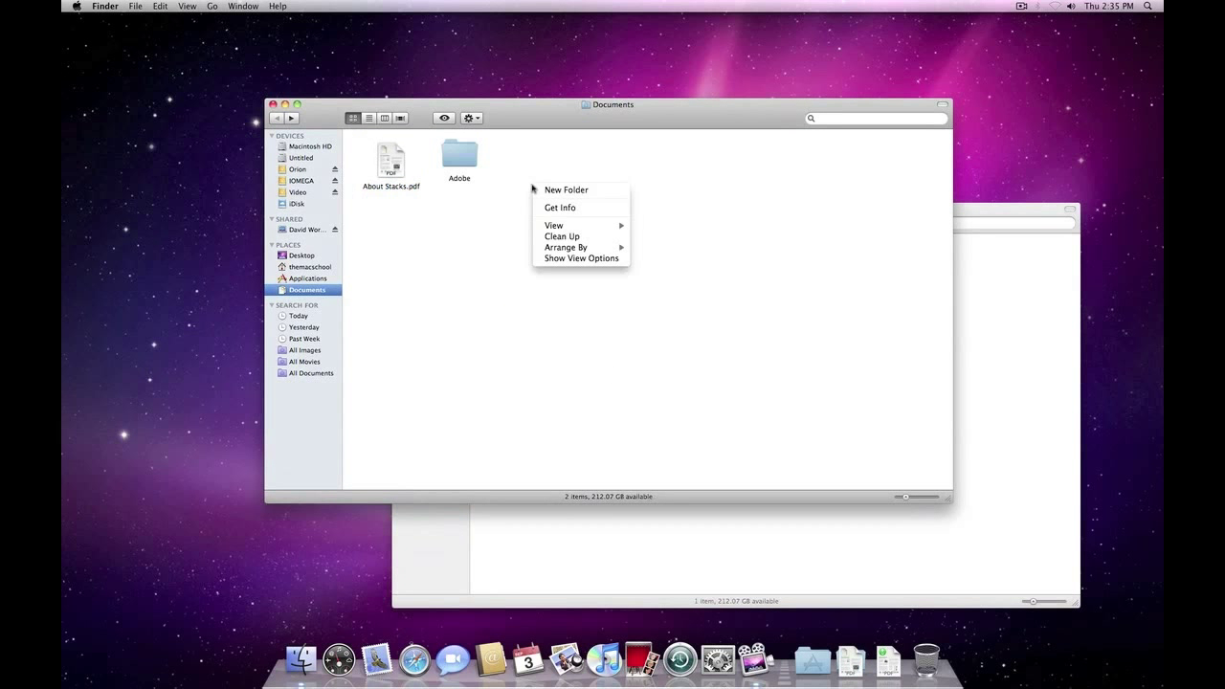
pyautogui.click(560, 237)
pyautogui.click(272, 104)
pyautogui.moveTo(405, 208); pyautogui.dragTo(353, 116)
pyautogui.click(353, 119)
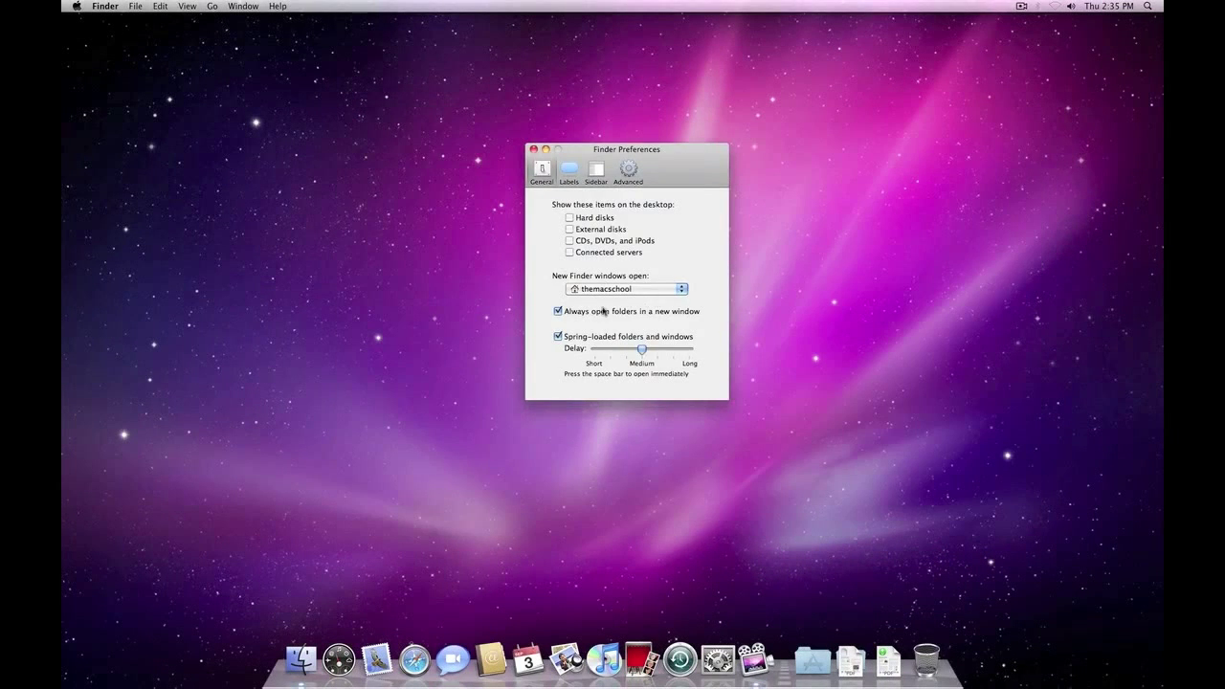
pyautogui.click(414, 271)
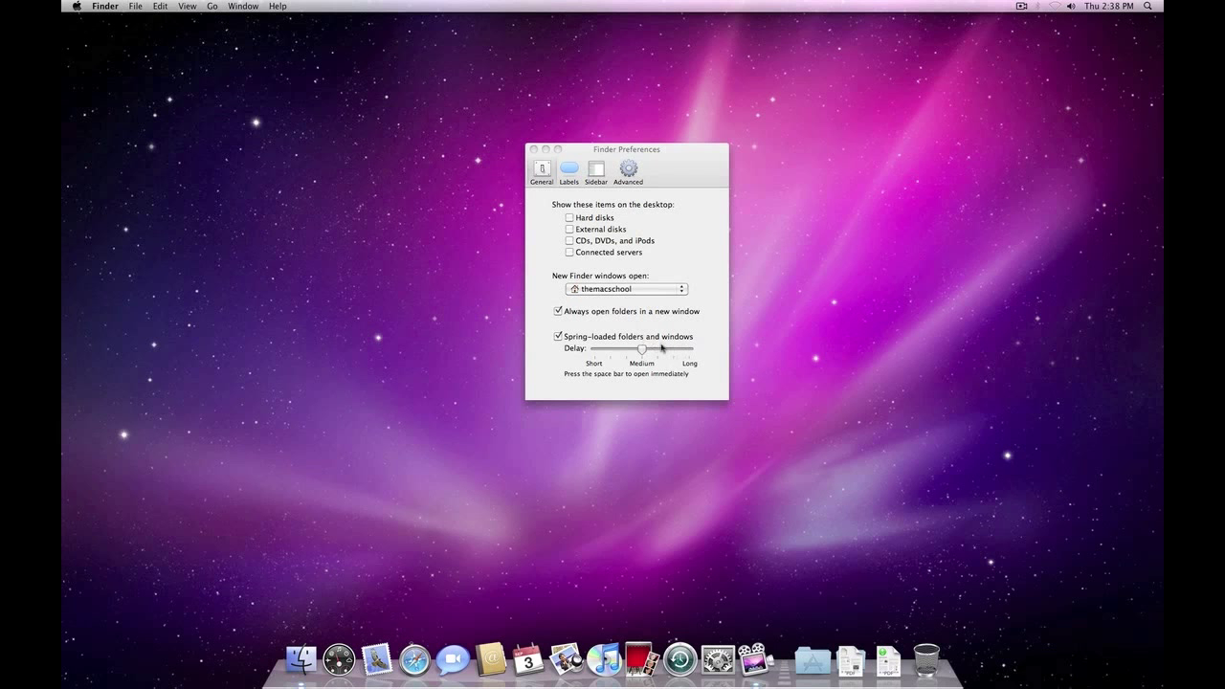
pyautogui.click(686, 167)
pyautogui.click(854, 665)
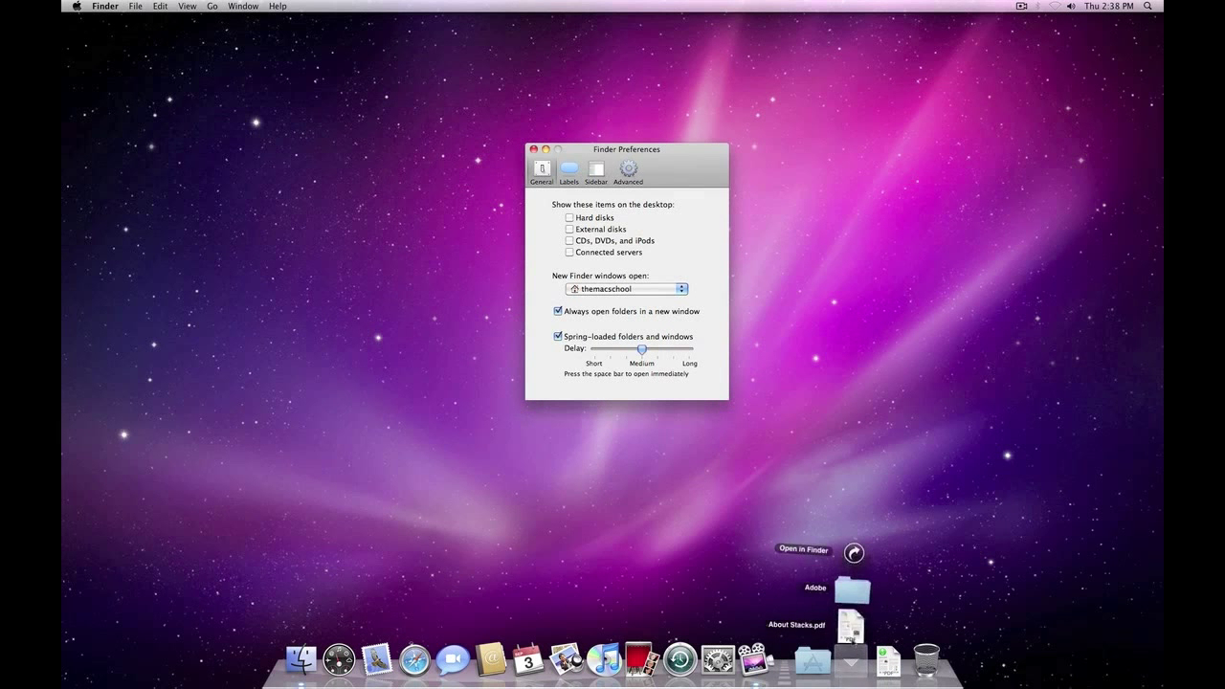
pyautogui.click(854, 552)
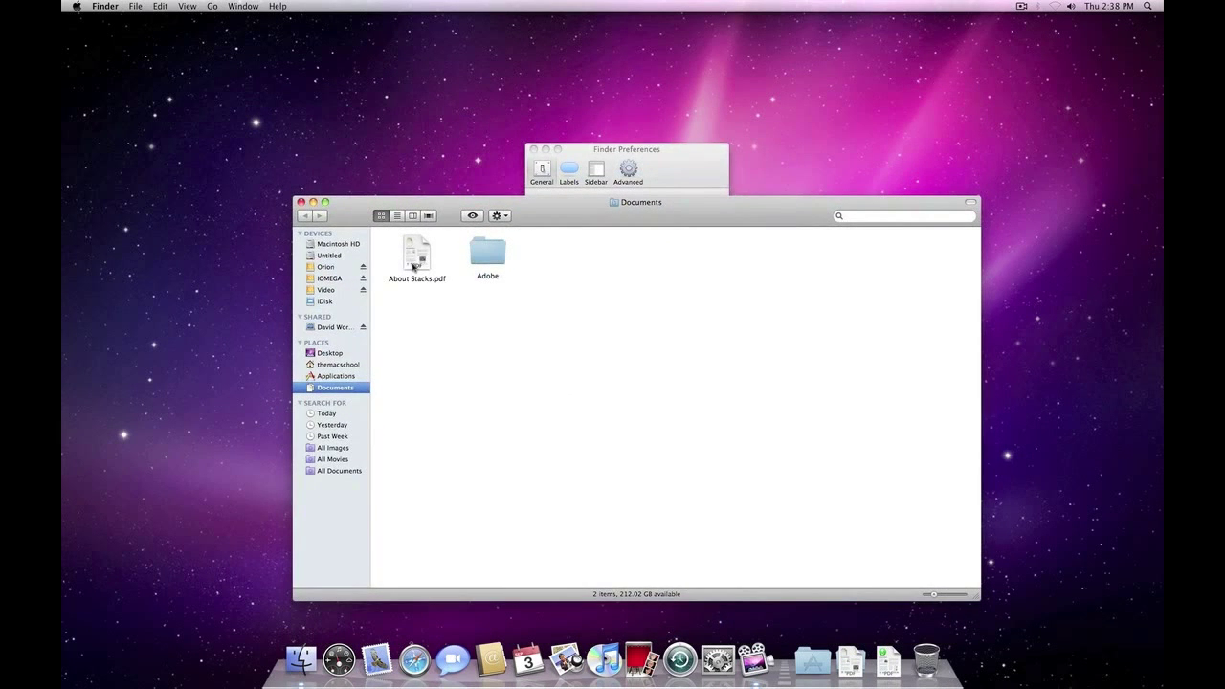
pyautogui.moveTo(413, 260); pyautogui.dragTo(390, 200)
pyautogui.click(572, 252)
pyautogui.moveTo(422, 71); pyautogui.dragTo(802, 113)
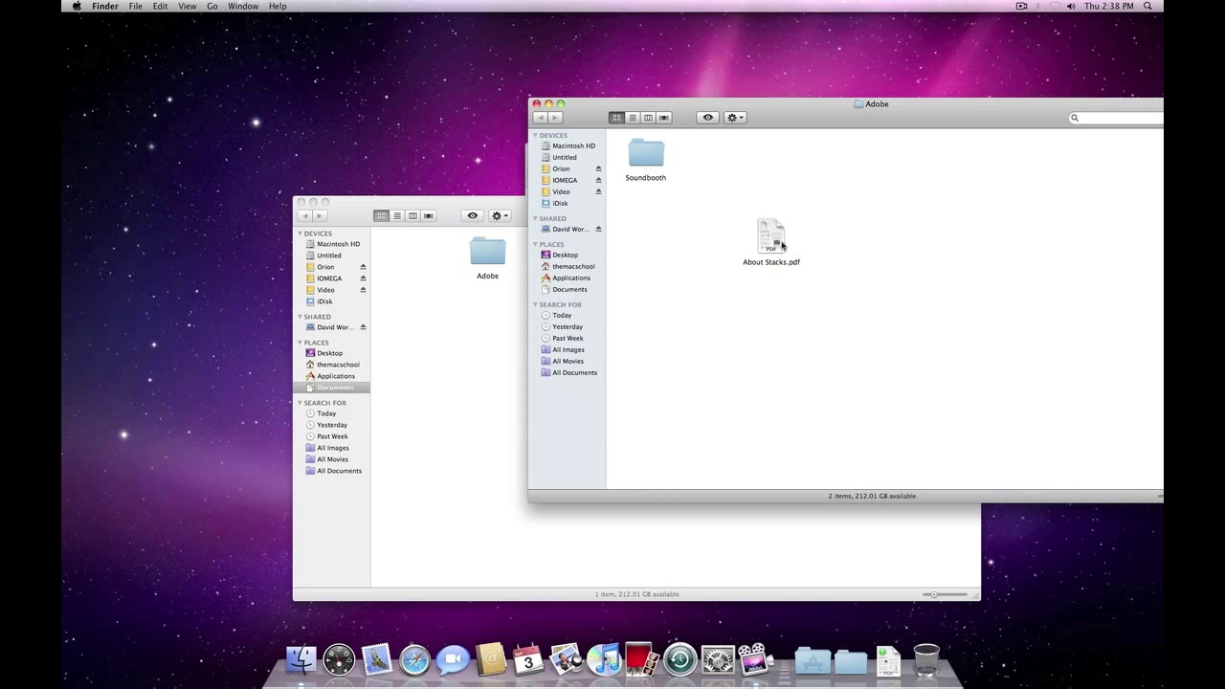
pyautogui.moveTo(772, 247); pyautogui.dragTo(413, 252)
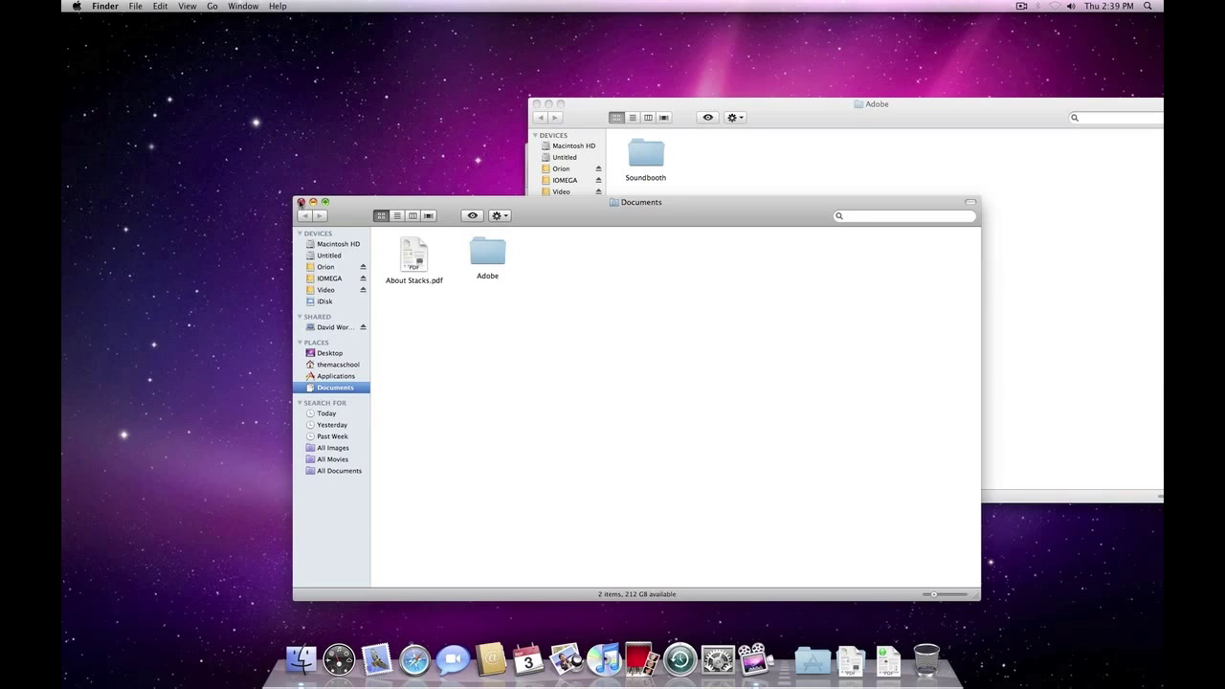
pyautogui.click(300, 202)
pyautogui.moveTo(786, 119); pyautogui.dragTo(541, 149)
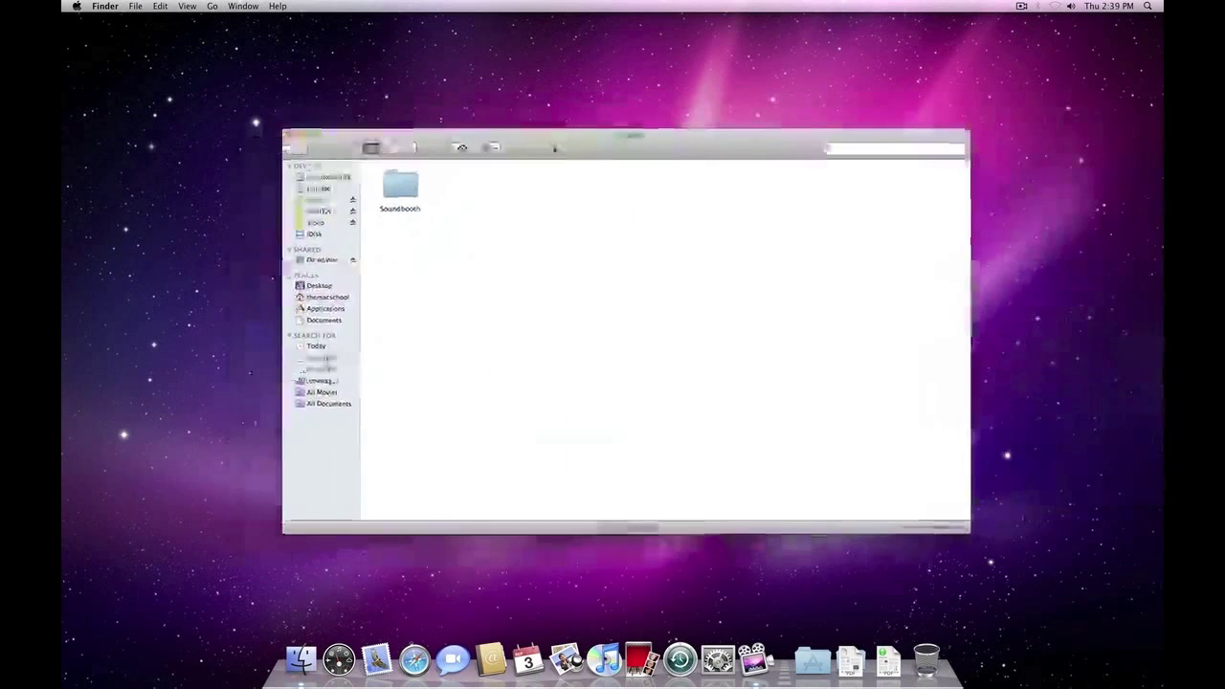
pyautogui.click(291, 135)
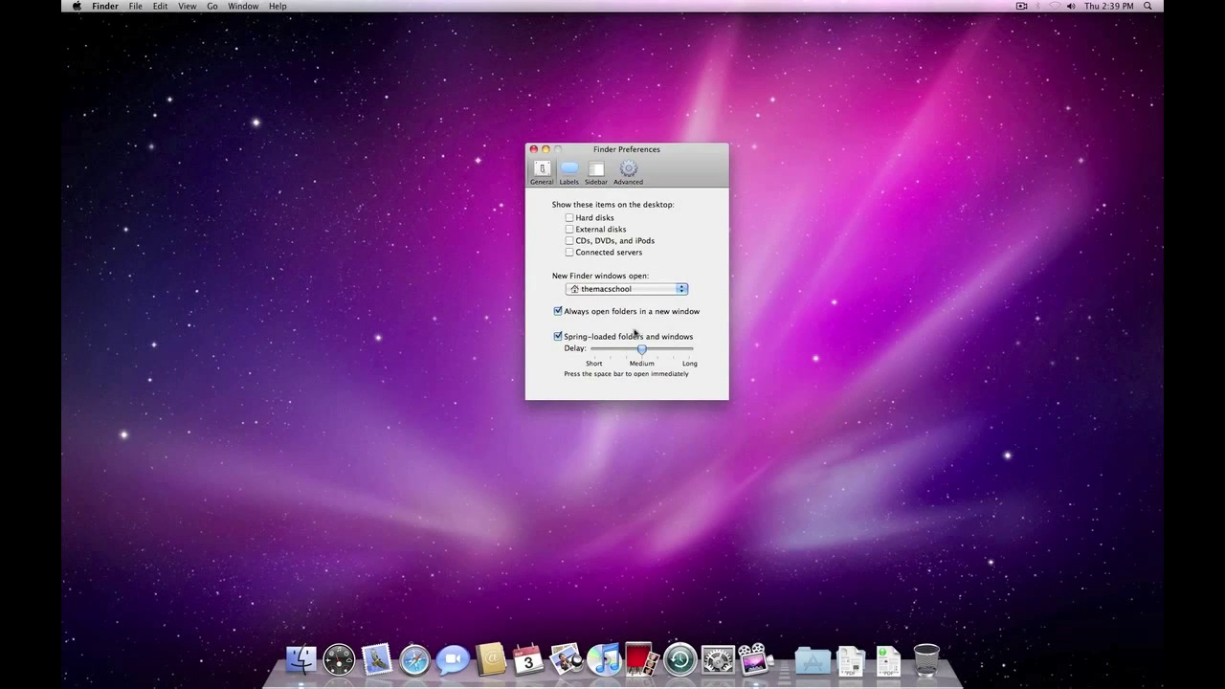